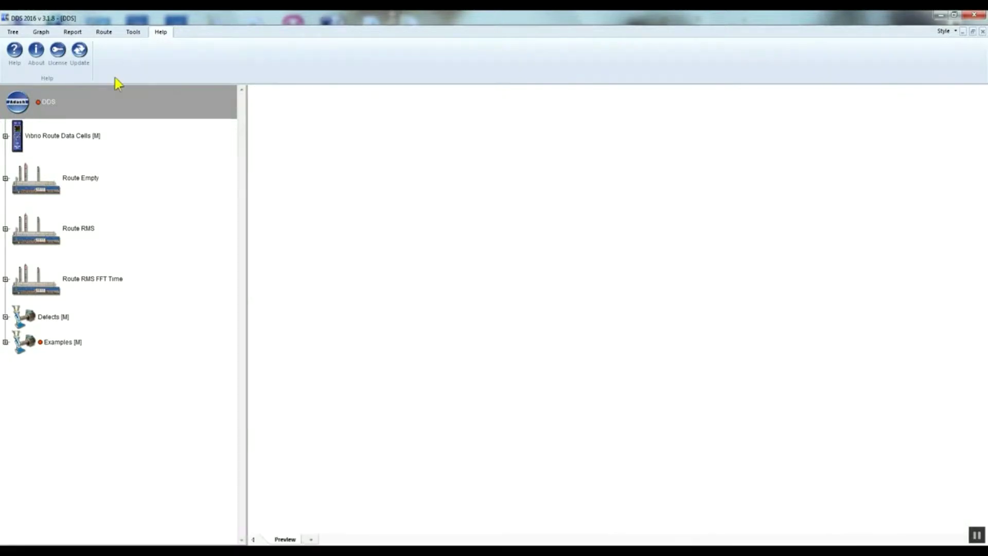
left_click(16, 32)
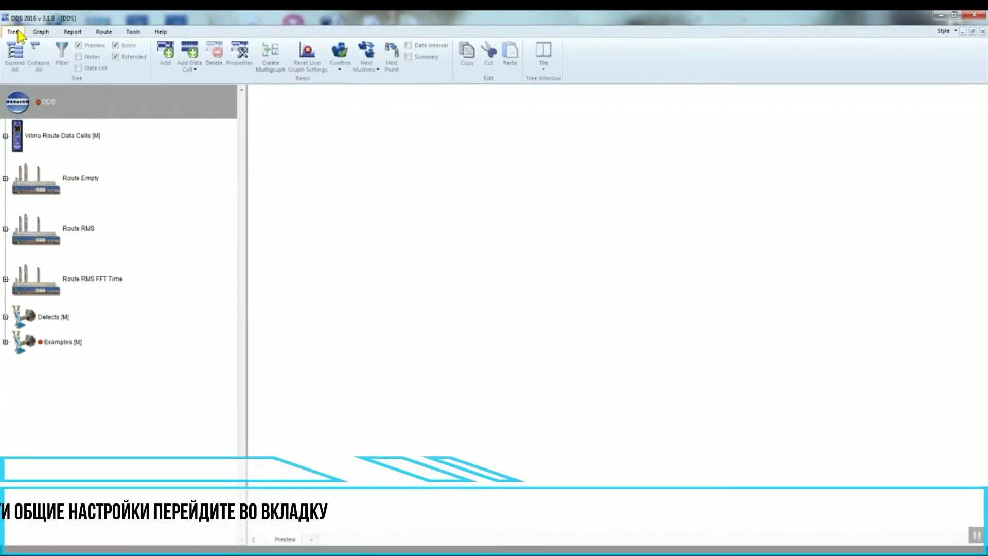
left_click(42, 33)
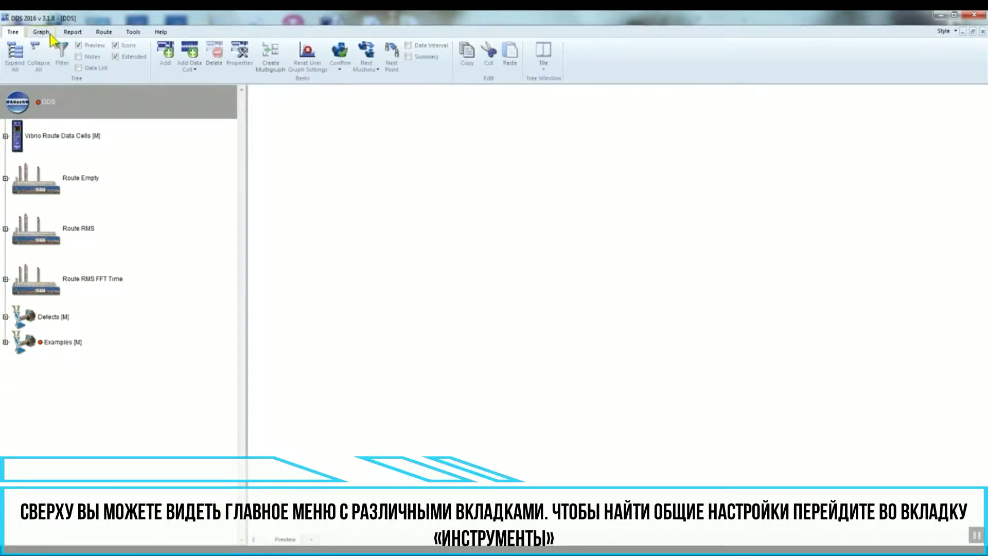
left_click(73, 33)
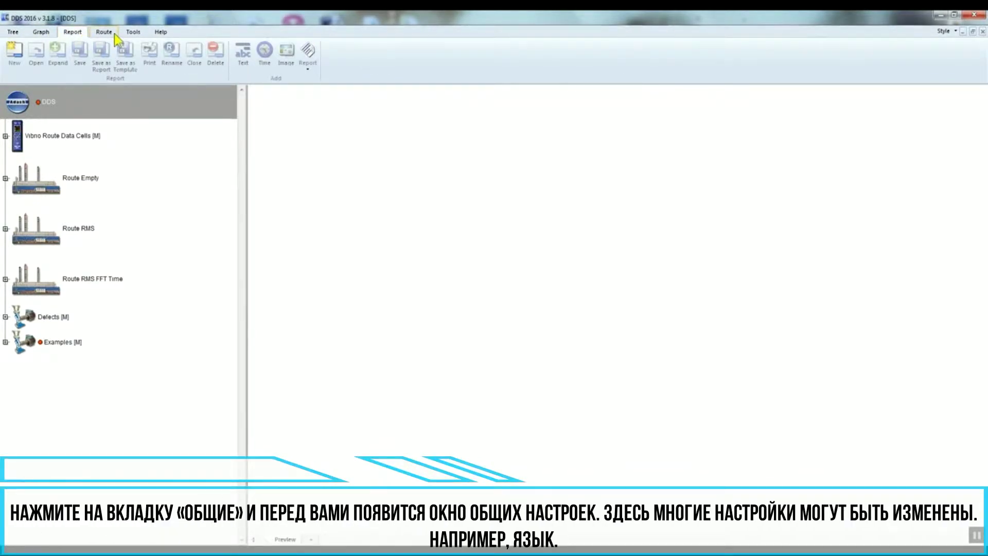
Open the global settings and look through the available application languages, keeping English.
left_click(134, 32)
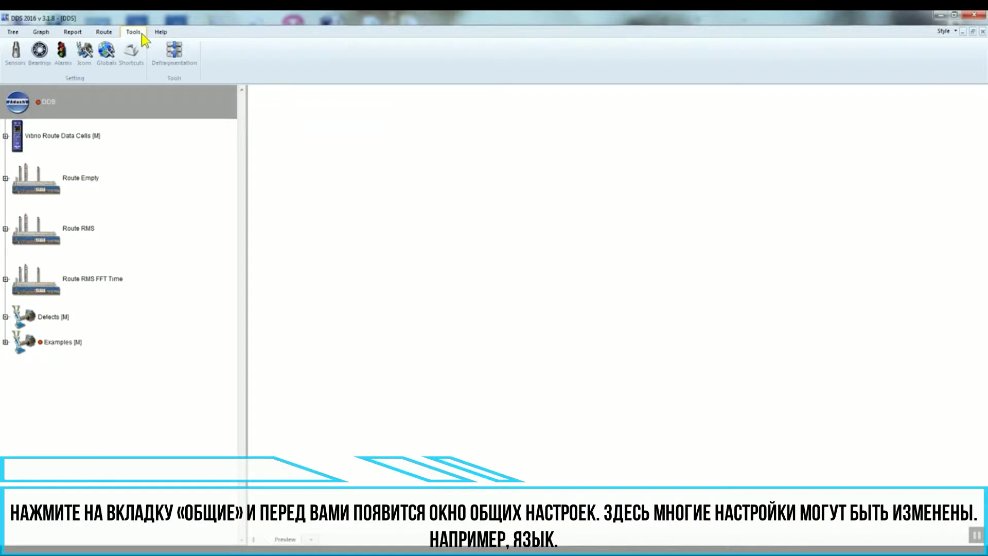
left_click(108, 57)
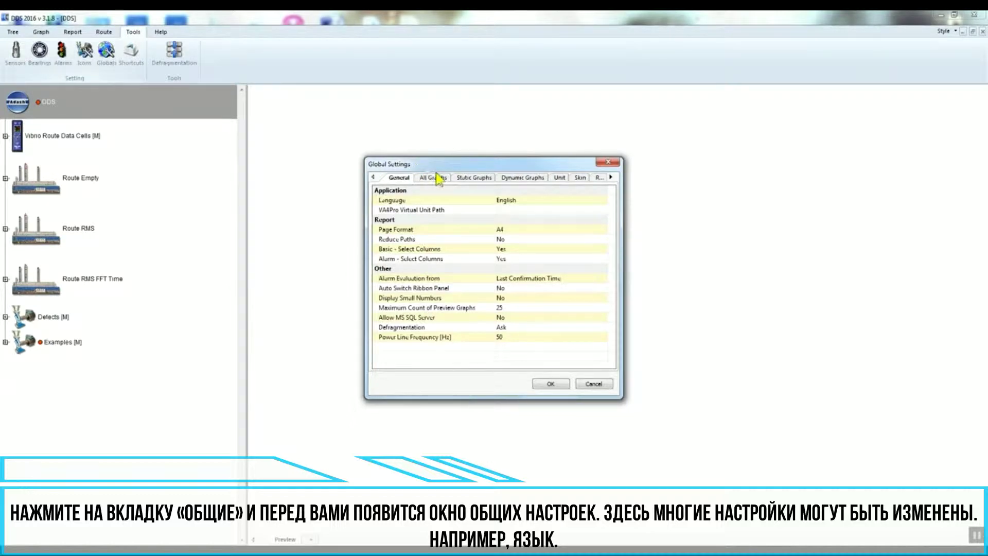
left_click(545, 200)
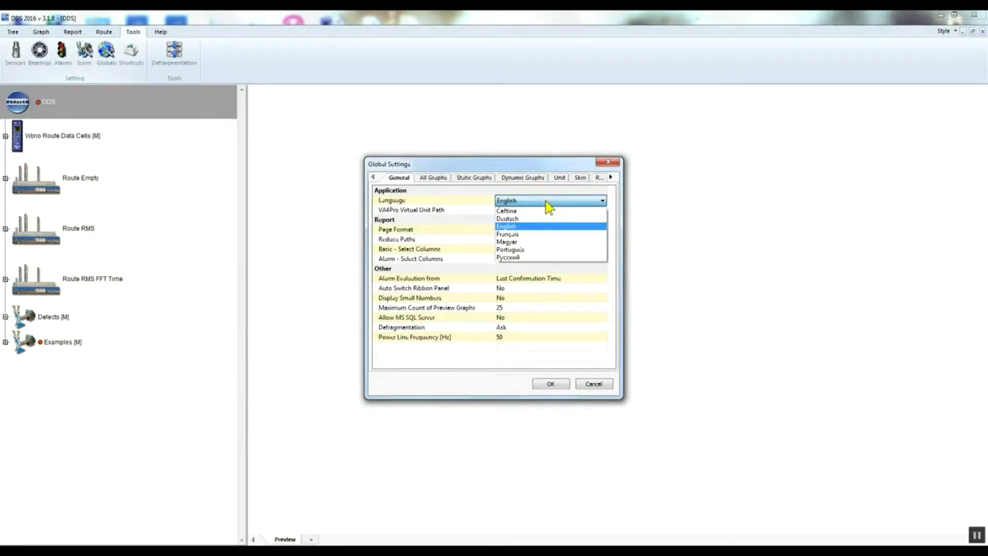
left_click(547, 201)
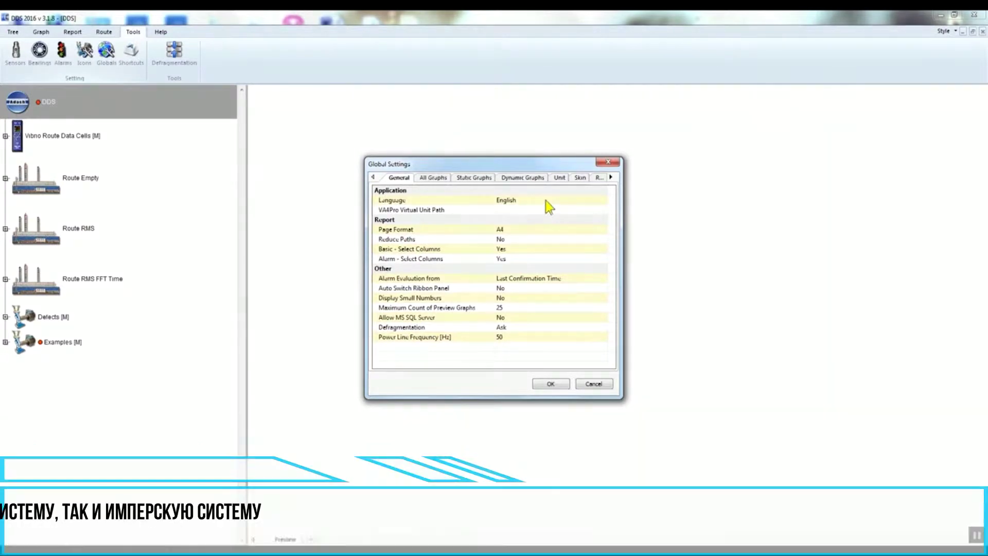
Check the unit system choices in the global settings, keep Metric and accept the dialog.
left_click(561, 179)
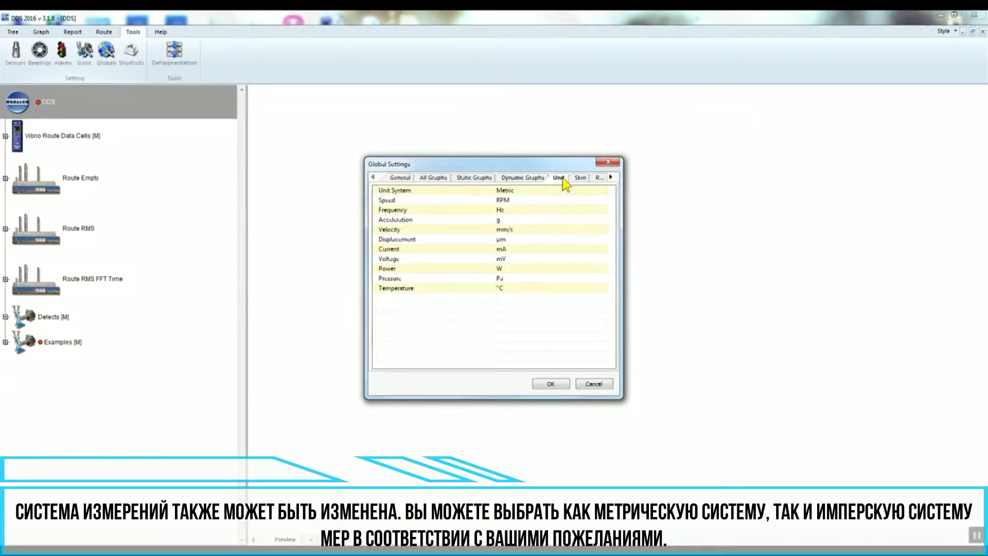
left_click(538, 190)
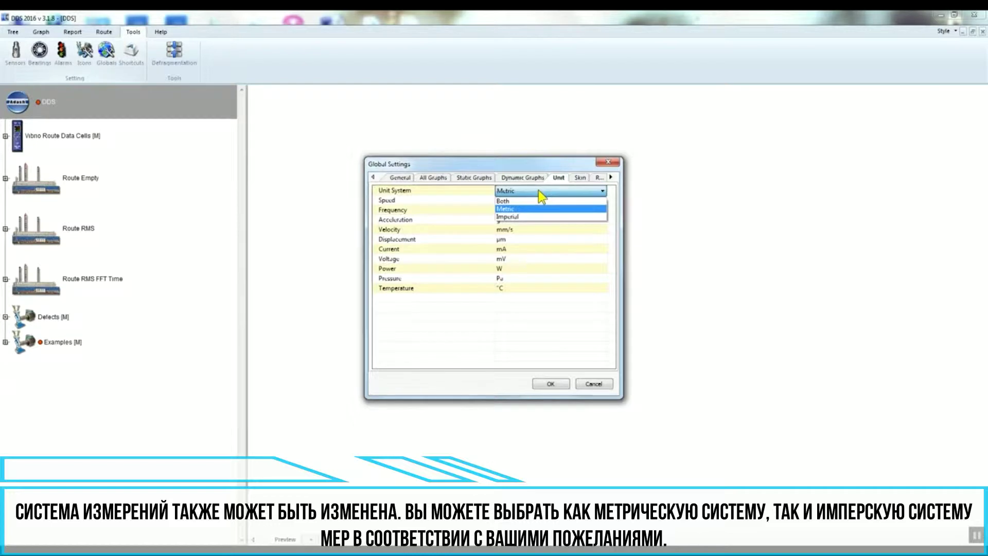
left_click(538, 191)
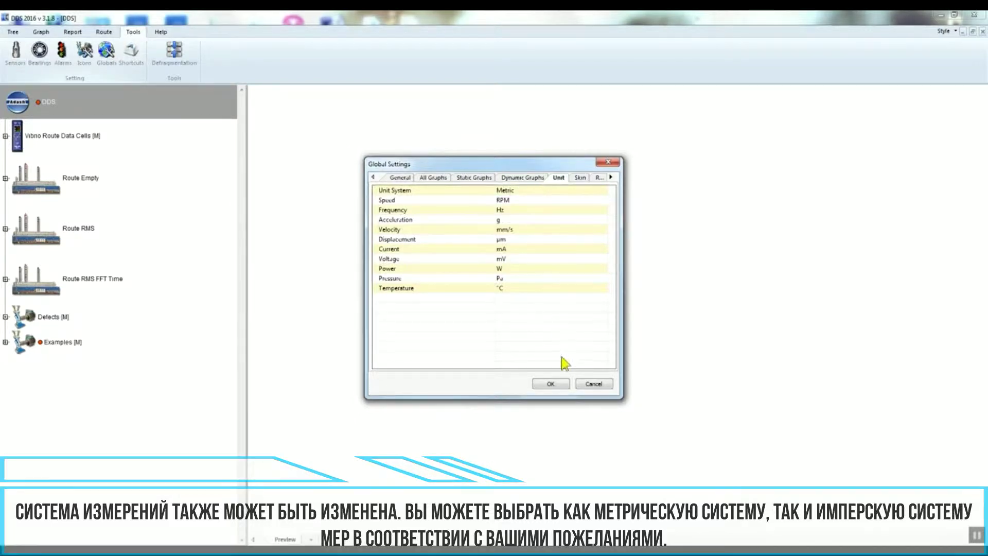
left_click(562, 387)
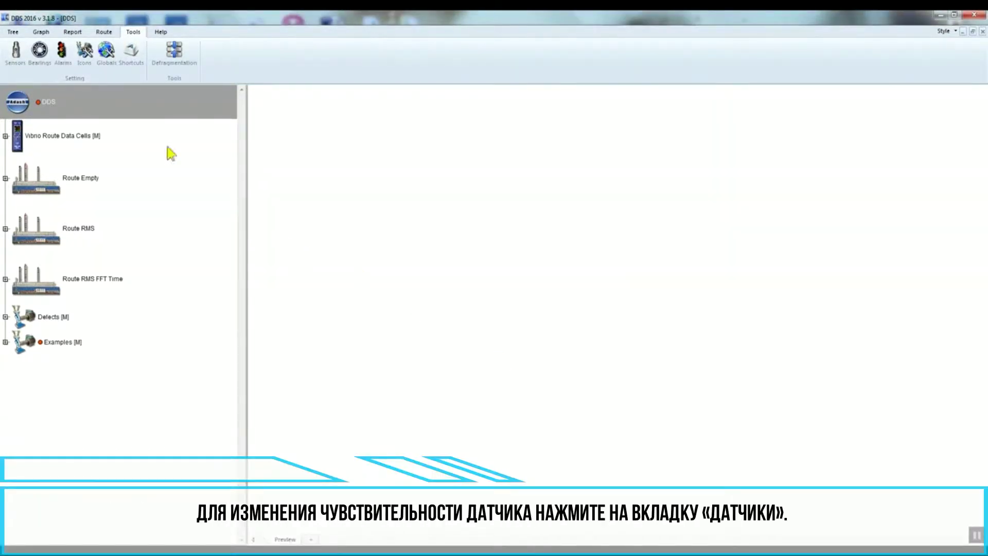
Review the AC150 sensor's definition in the sensor settings and close them without changes.
left_click(16, 57)
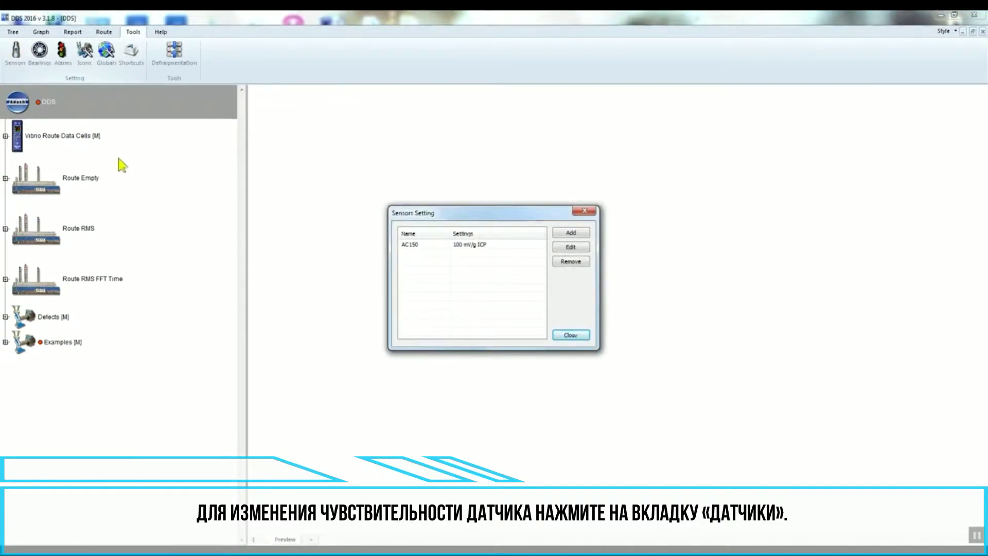
double_click(488, 245)
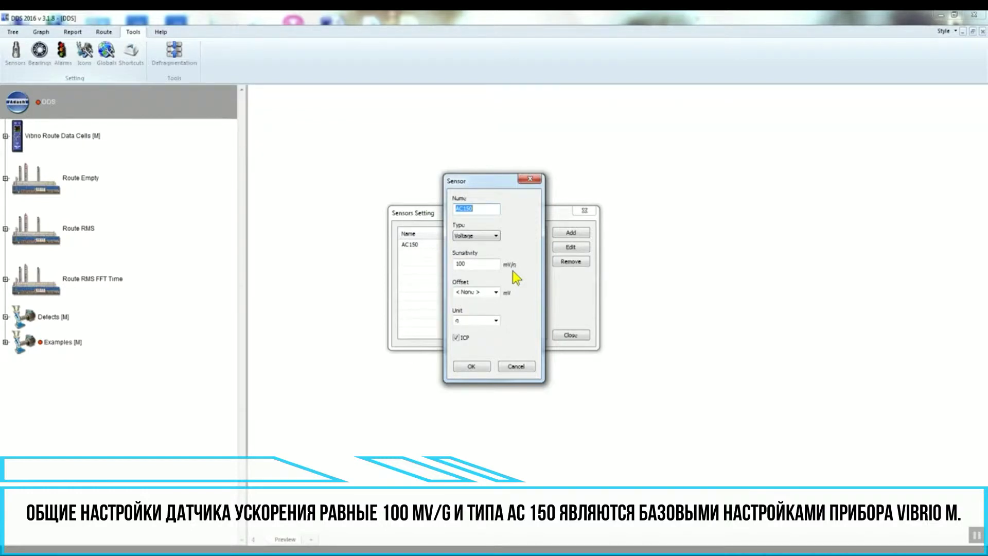
left_click(479, 366)
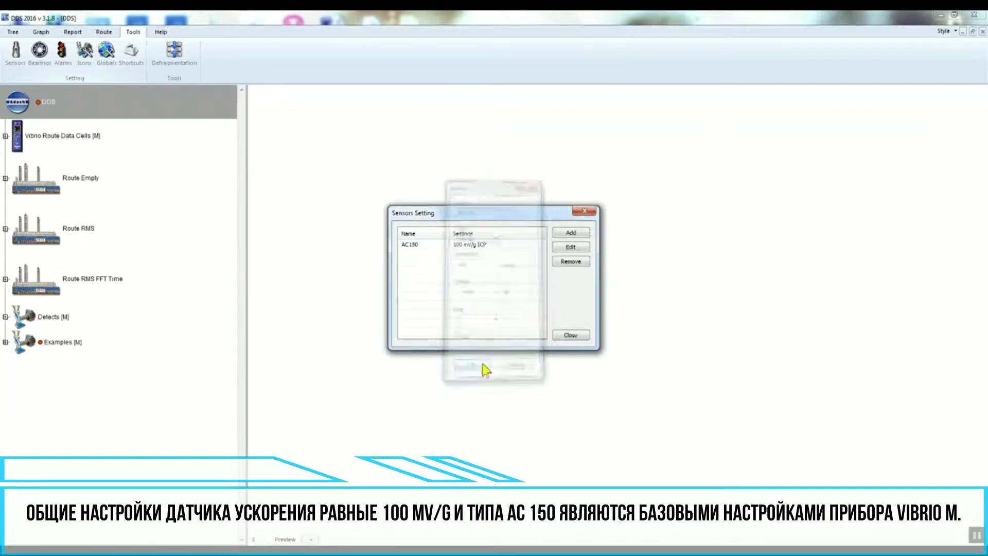
left_click(560, 333)
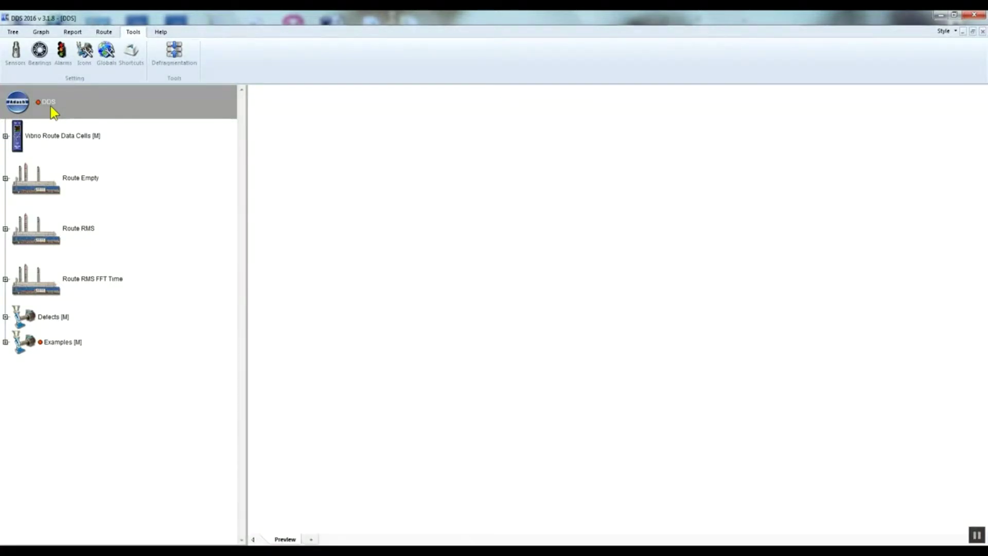
Expand Route RMS in the tree through Unit1 and Pump1 down to the data cells of point L1.
left_click(41, 173)
left_click(43, 240)
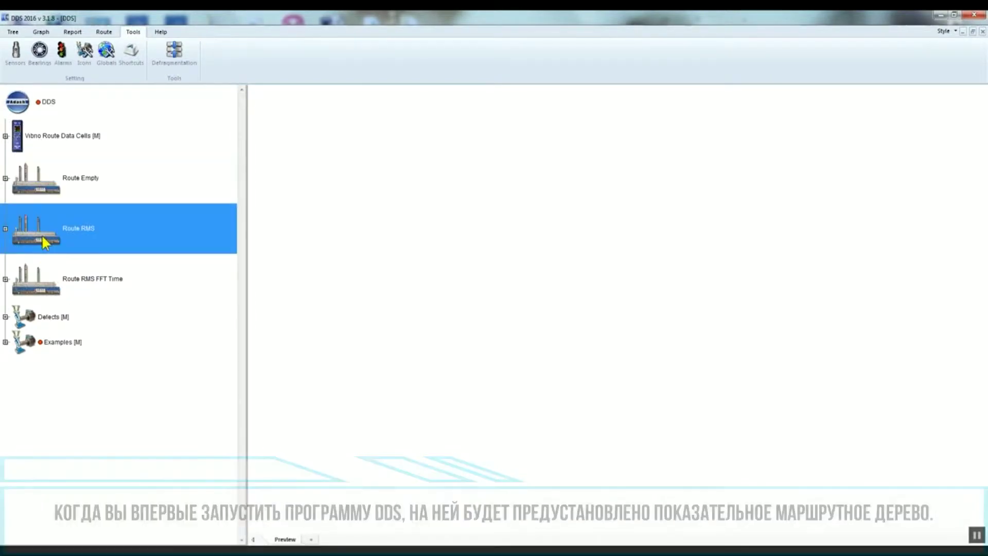
left_click(6, 228)
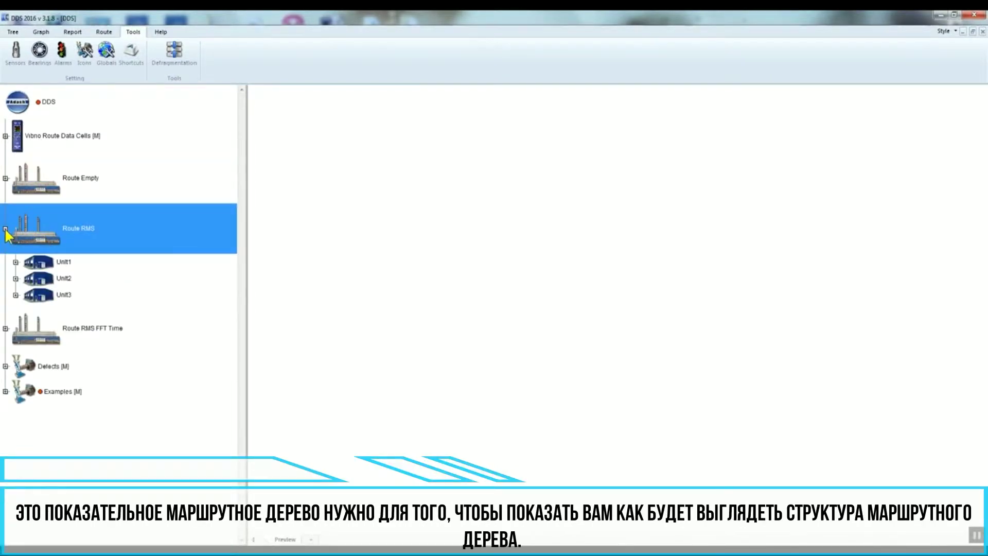
left_click(16, 262)
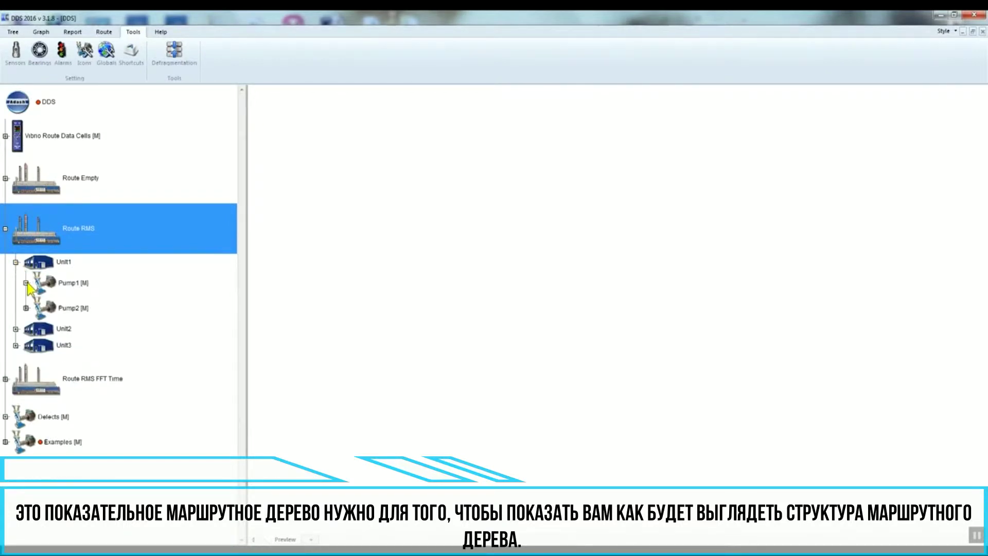
left_click(26, 283)
left_click(36, 304)
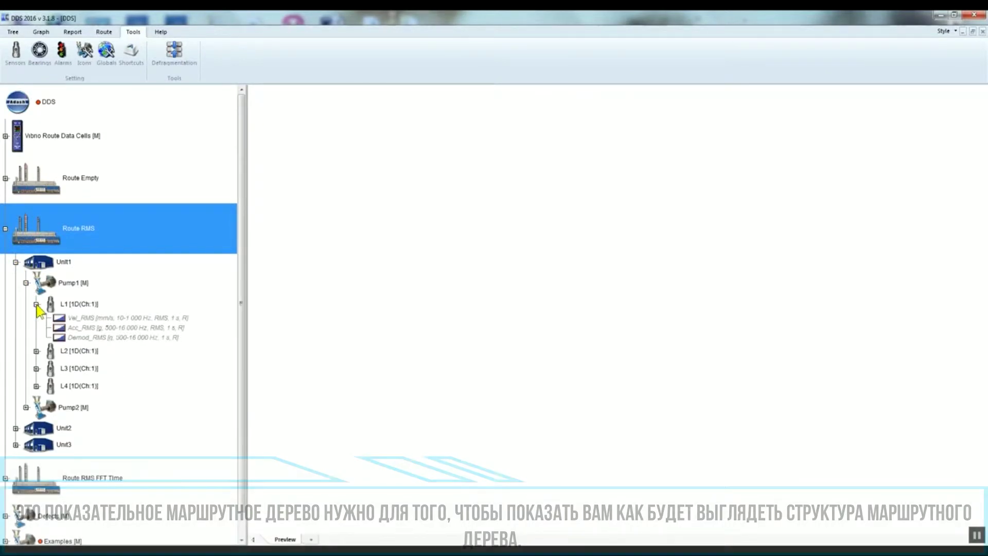
Select the tree items from Route RMS through L1 together, and after that L1's three data cells from Vel_RMS to Demod_RMS.
left_click(104, 302, "shift")
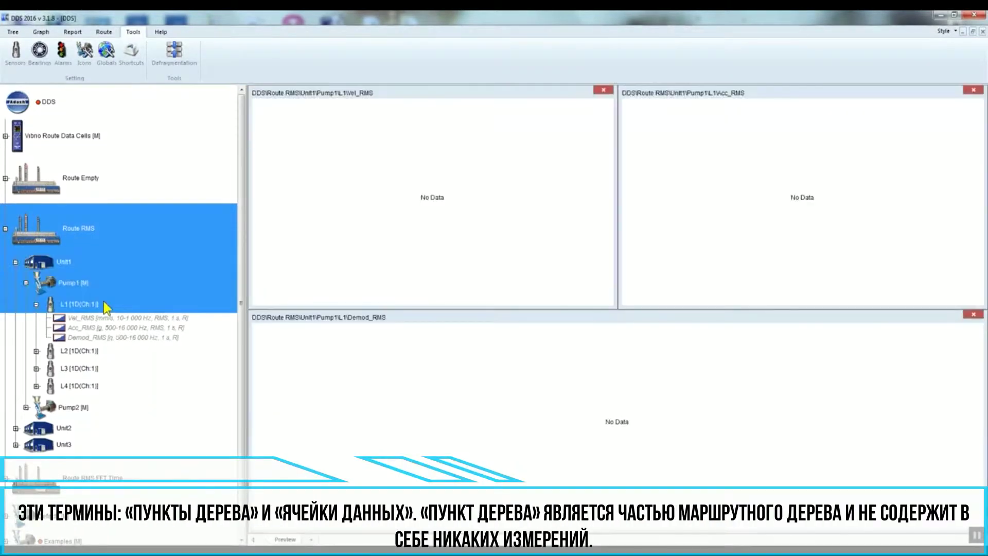
left_click(142, 319)
left_click(146, 338, "shift")
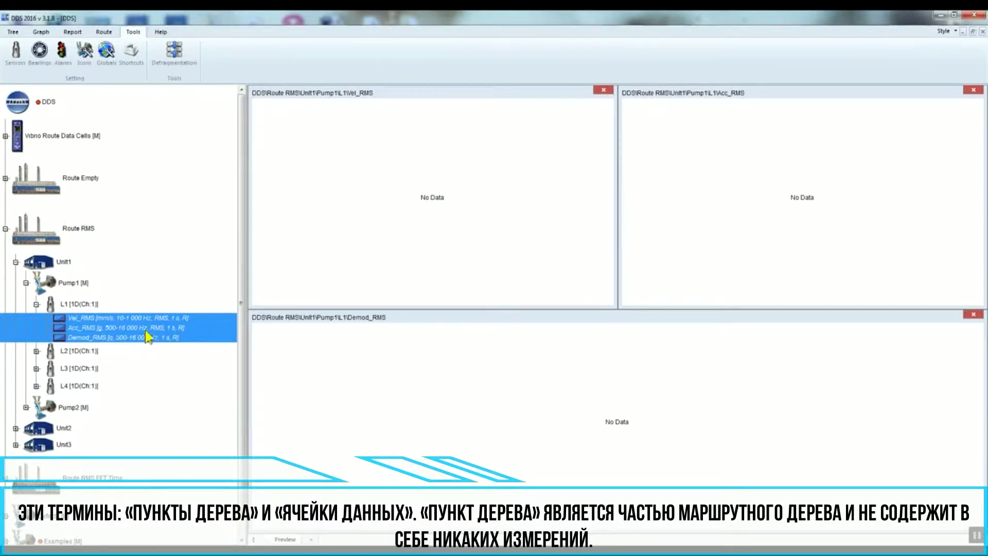
View Route RMS, Pump1, point L1 and its Vel_RMS and Acc_RMS cells one by one, and collapse Route RMS.
left_click(72, 242)
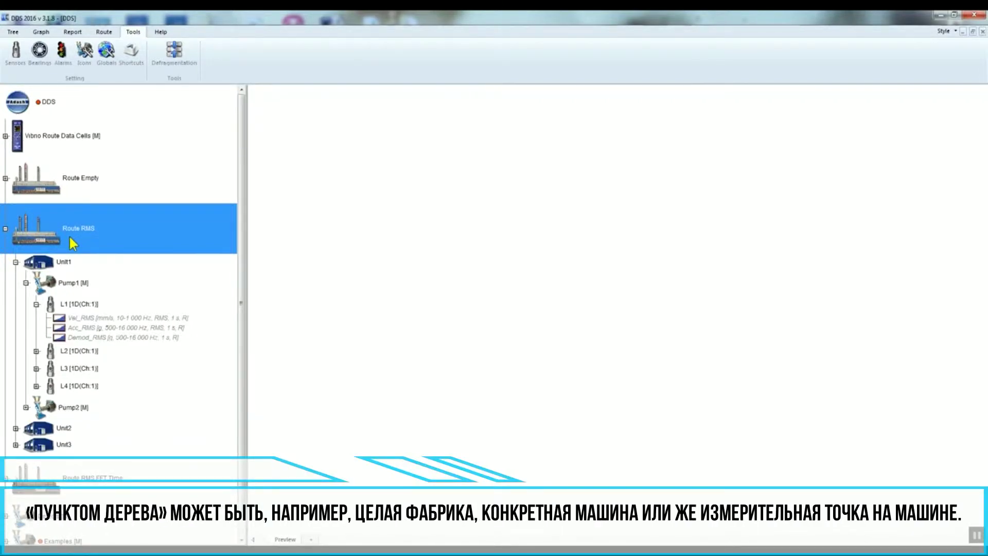
left_click(87, 286)
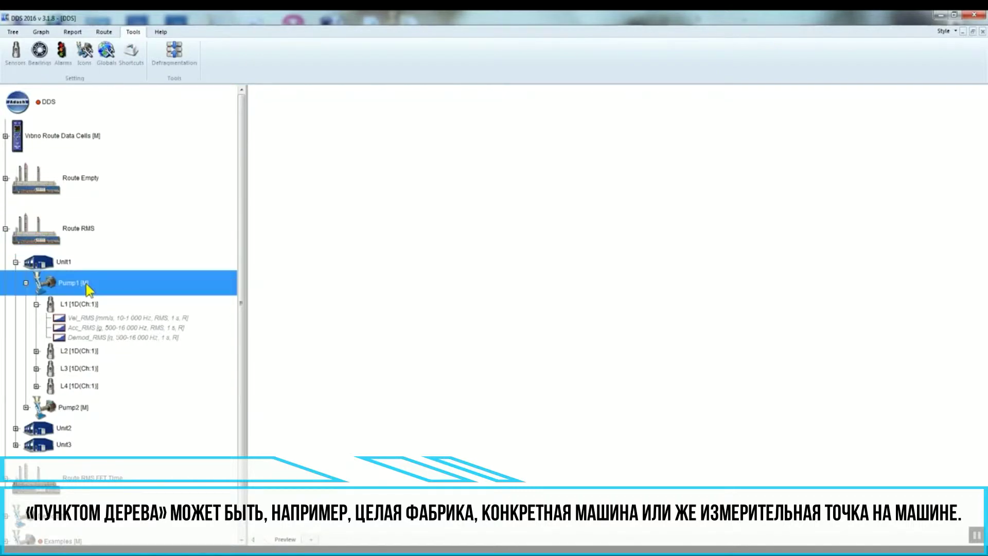
left_click(88, 305)
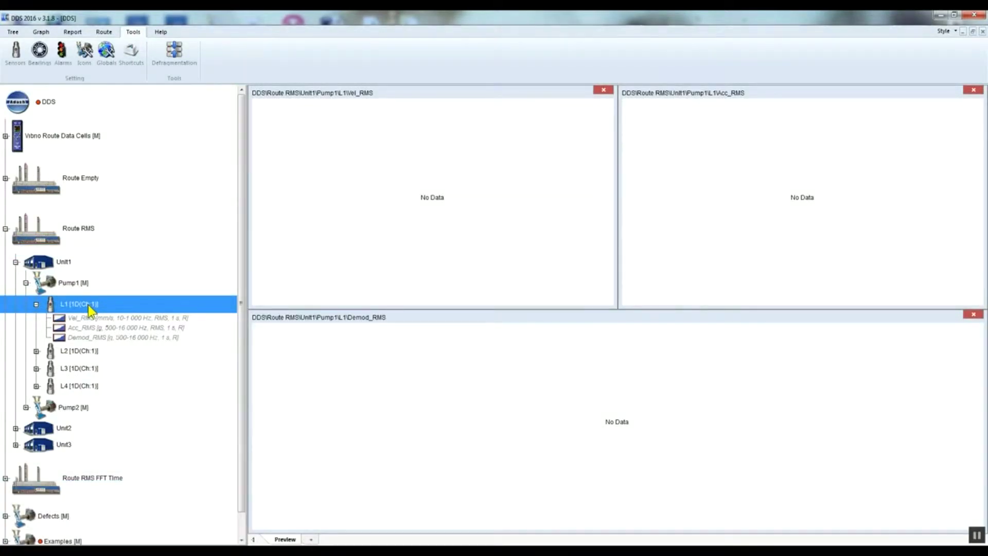
left_click(112, 318)
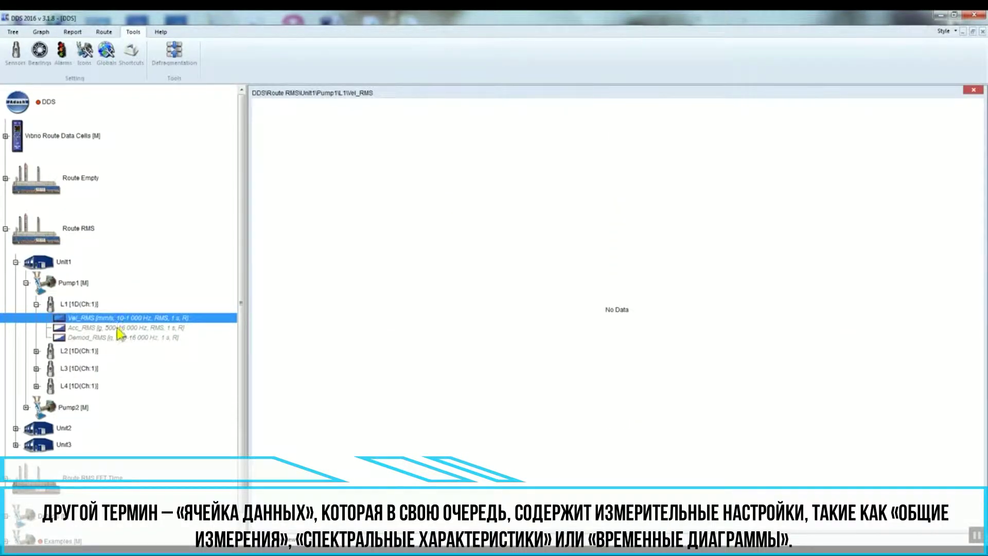
left_click(118, 327)
left_click(6, 229)
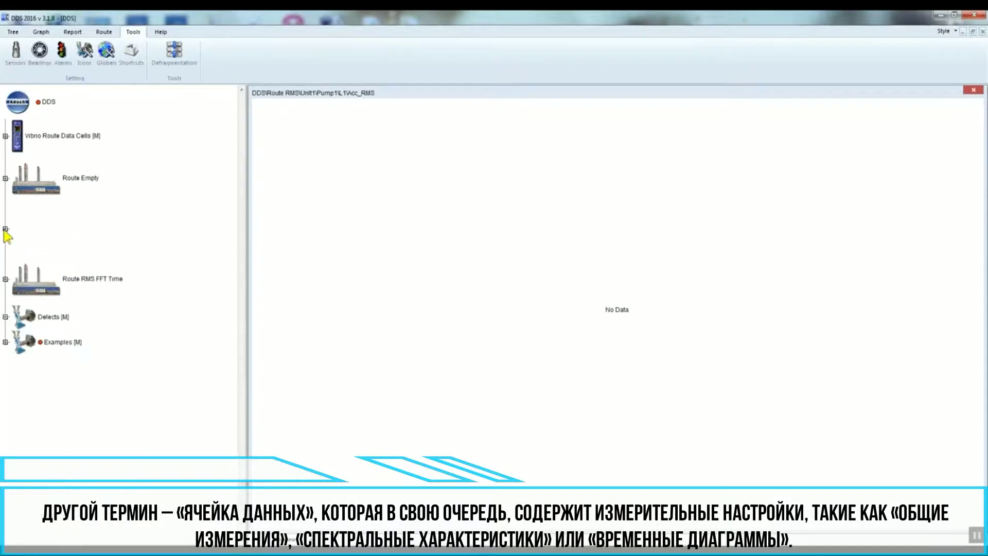
Examine the Ampl_Trend and Waterfal graphs of the Spectrum point under Examples, and collapse Examples.
left_click(6, 341)
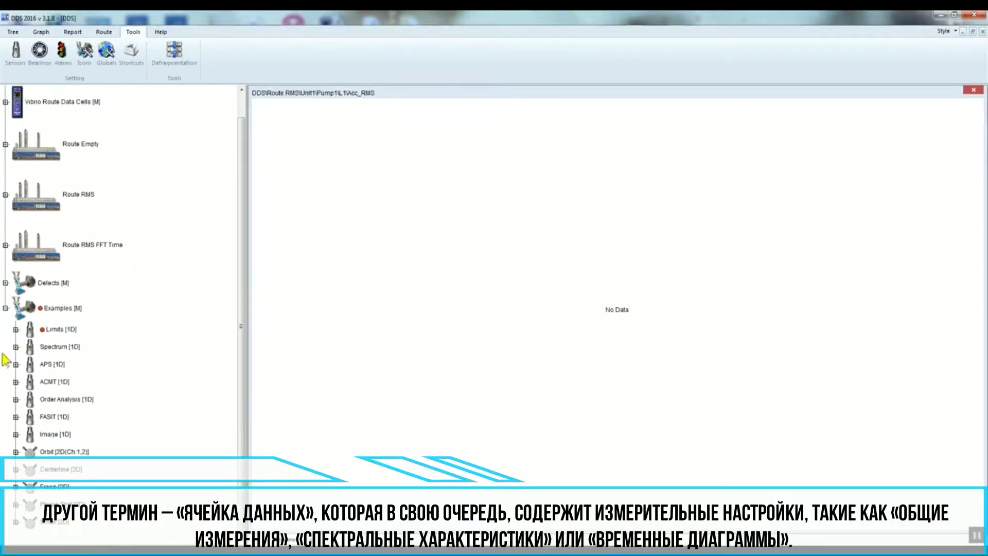
double_click(20, 348)
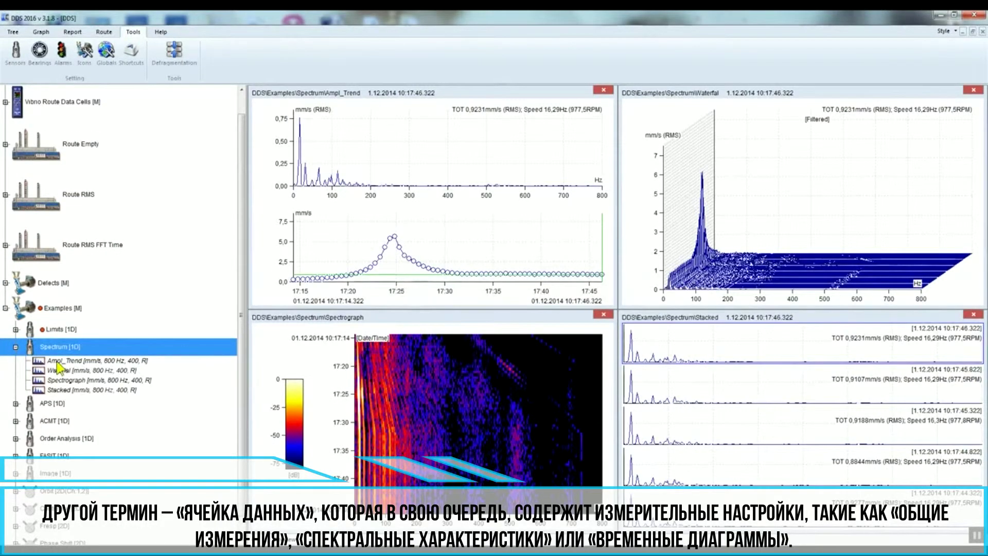
left_click(56, 361)
left_click(58, 370)
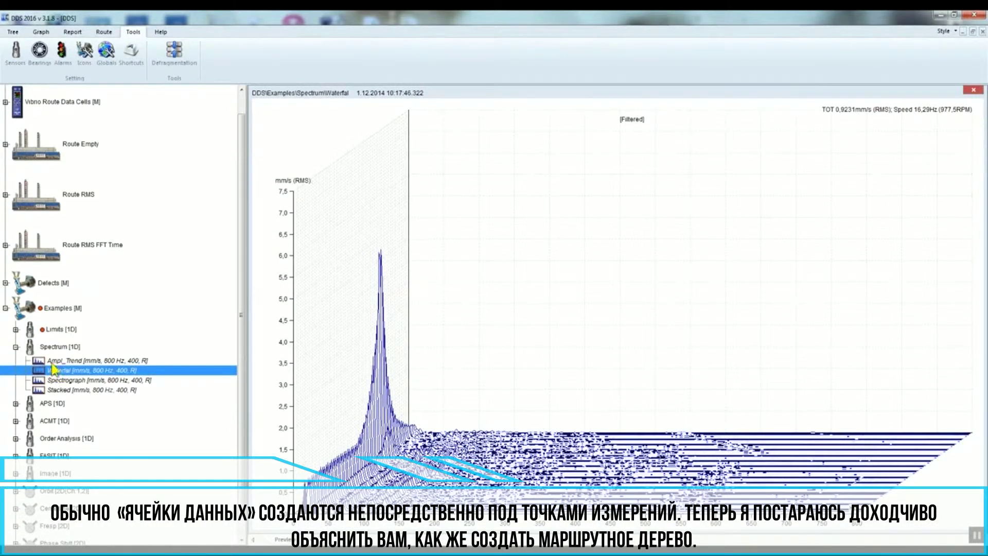
left_click(5, 308)
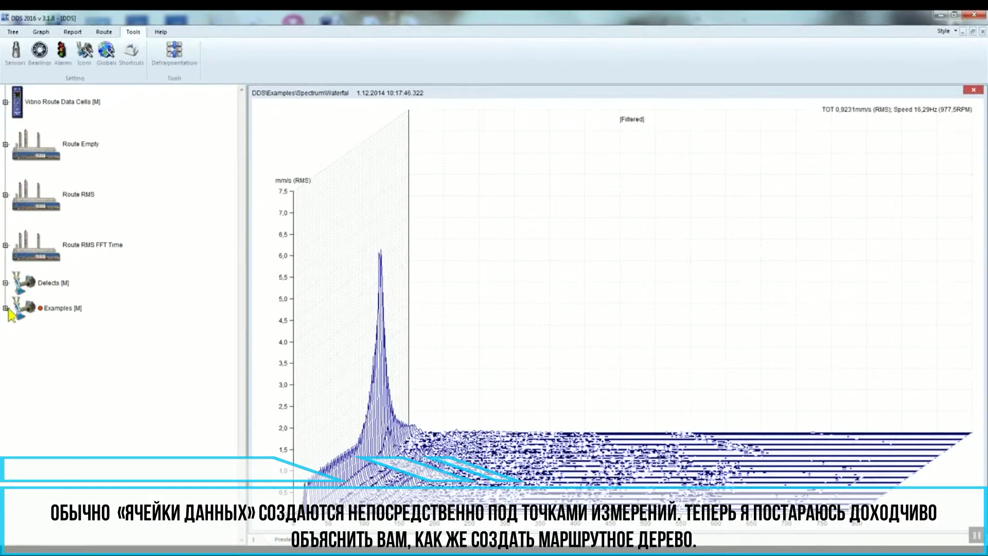
scroll(13, 316, "up", 1)
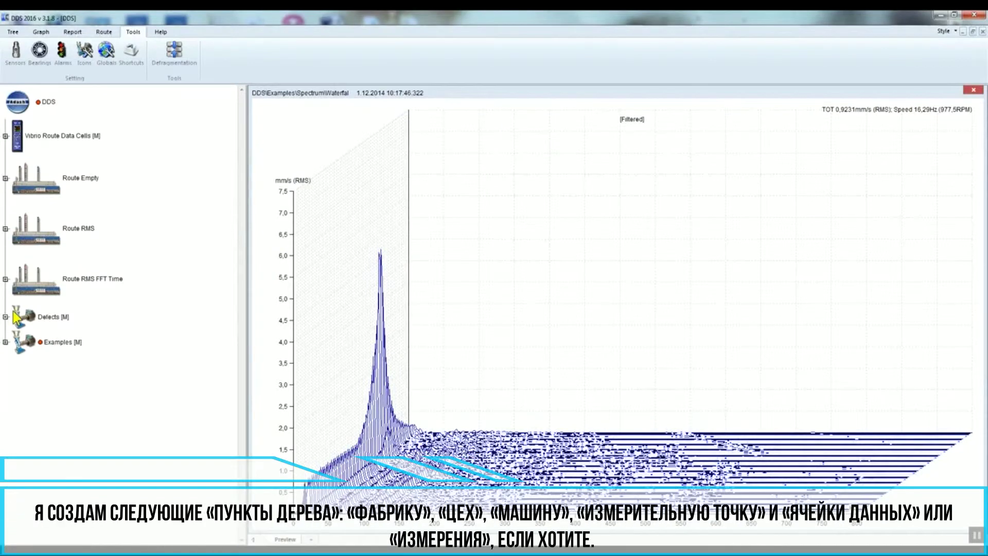
Review the Route RMS hierarchy again from Unit1 and Pump1 to L1's data cells, and collapse it.
left_click(6, 228)
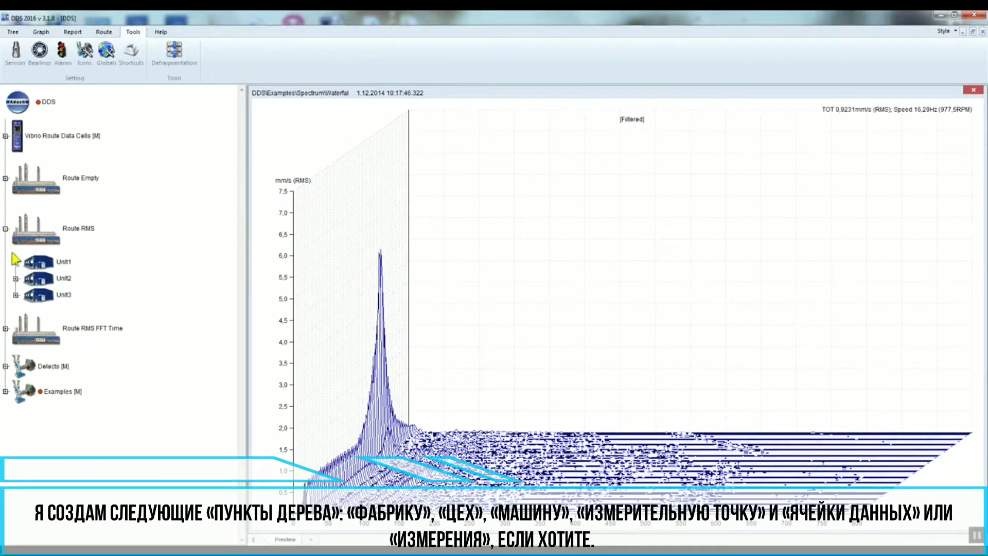
left_click(15, 262)
left_click(26, 282)
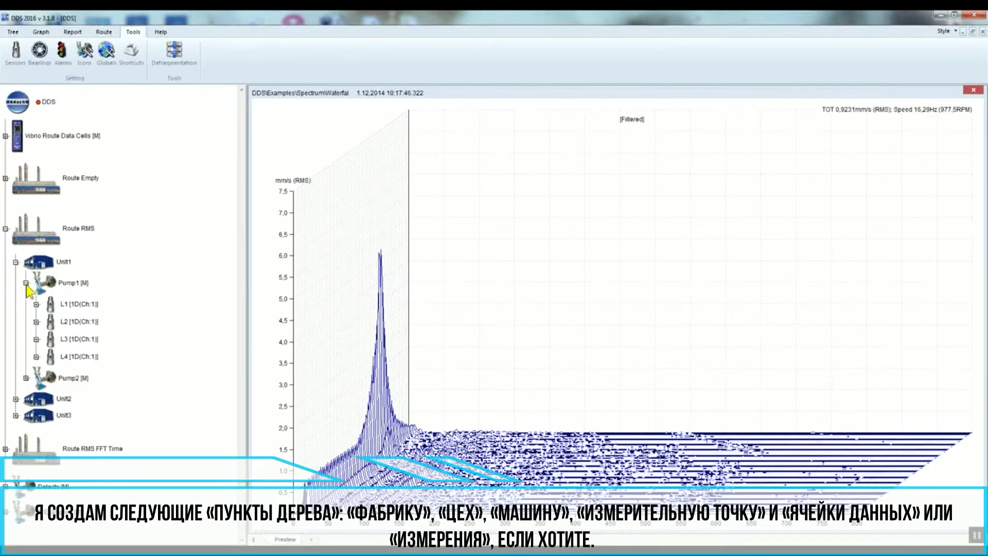
left_click(36, 305)
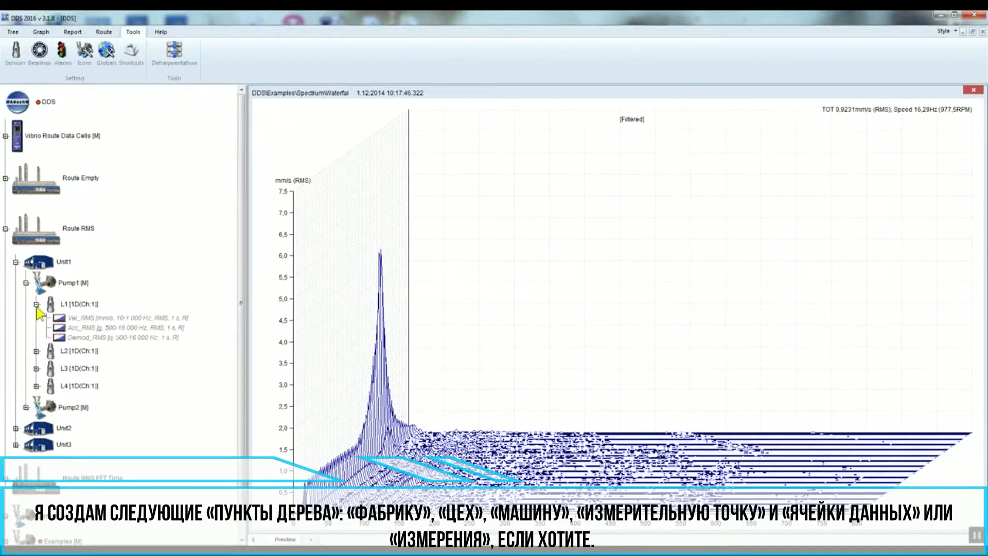
left_click(5, 228)
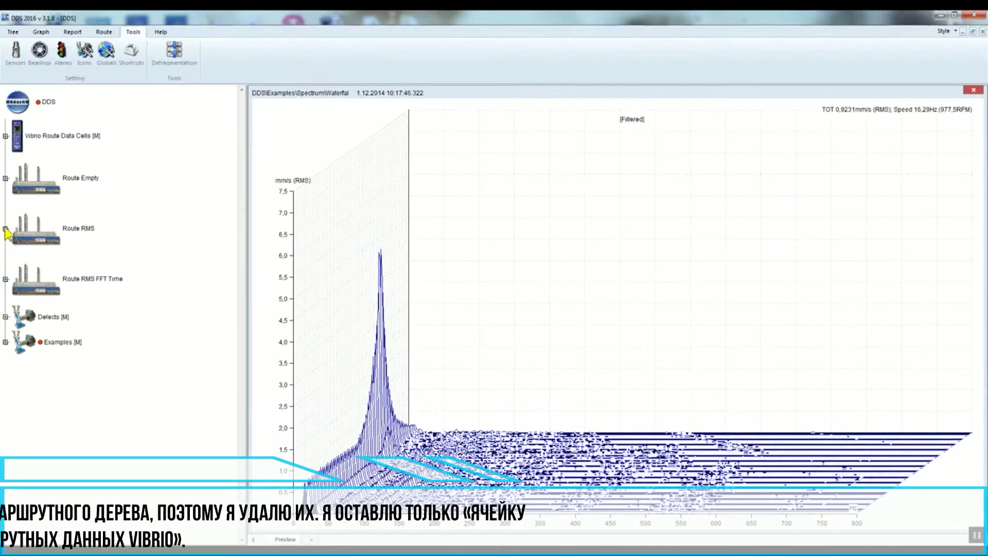
Delete the demo tree items from Route Empty through Examples, keeping only Vibrio Route Data Cells.
left_click(40, 190)
left_click(50, 344, "shift")
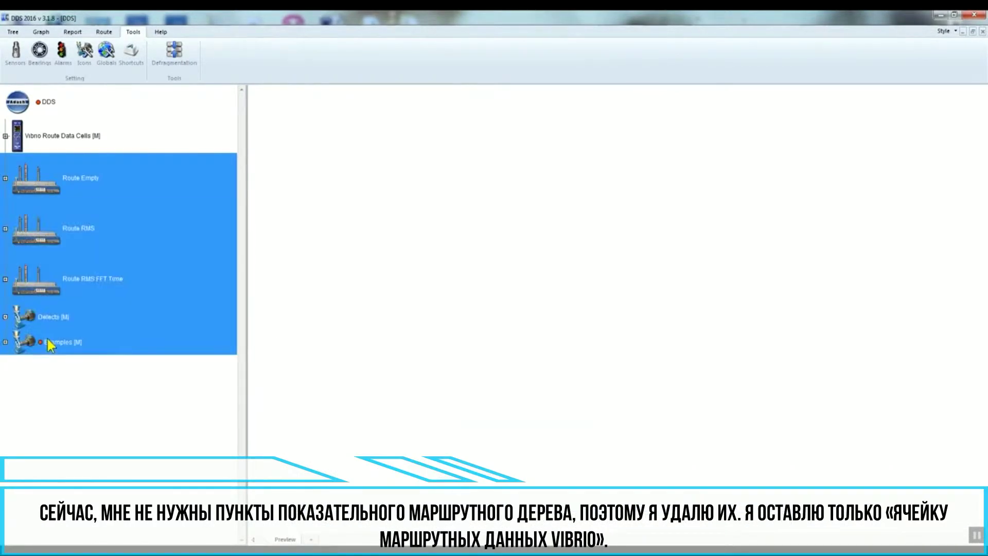
right_click(48, 341)
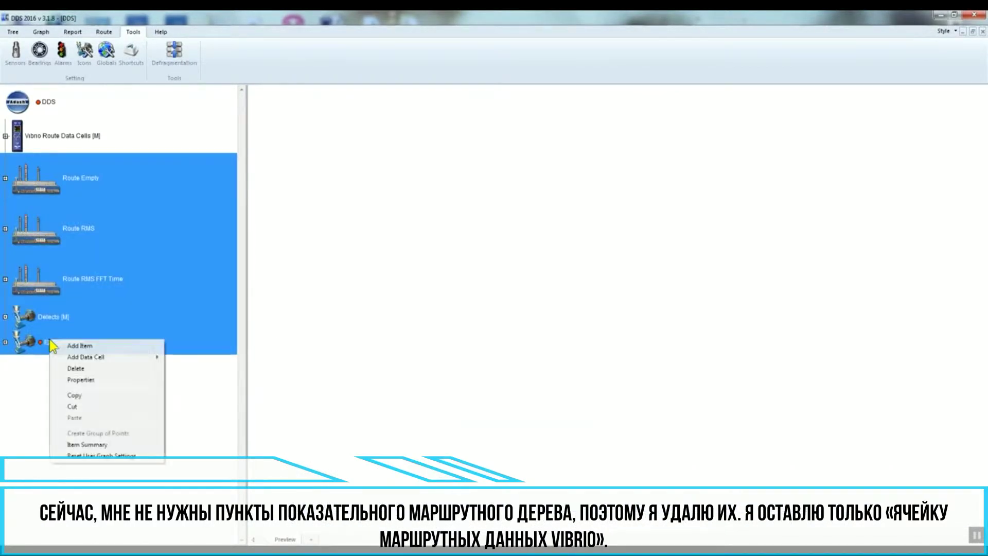
left_click(75, 371)
left_click(505, 318)
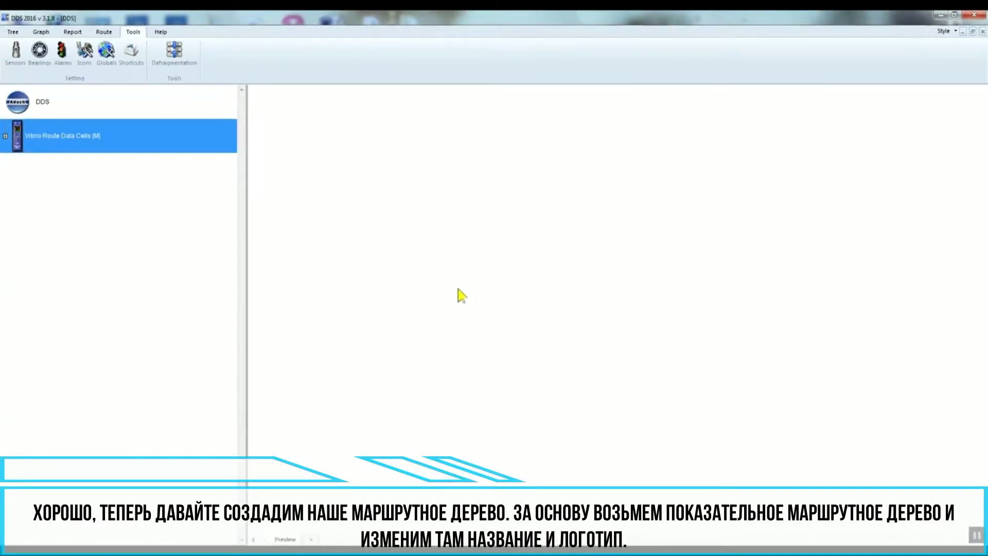
Rename the root tree item DDS as "My company".
right_click(27, 105)
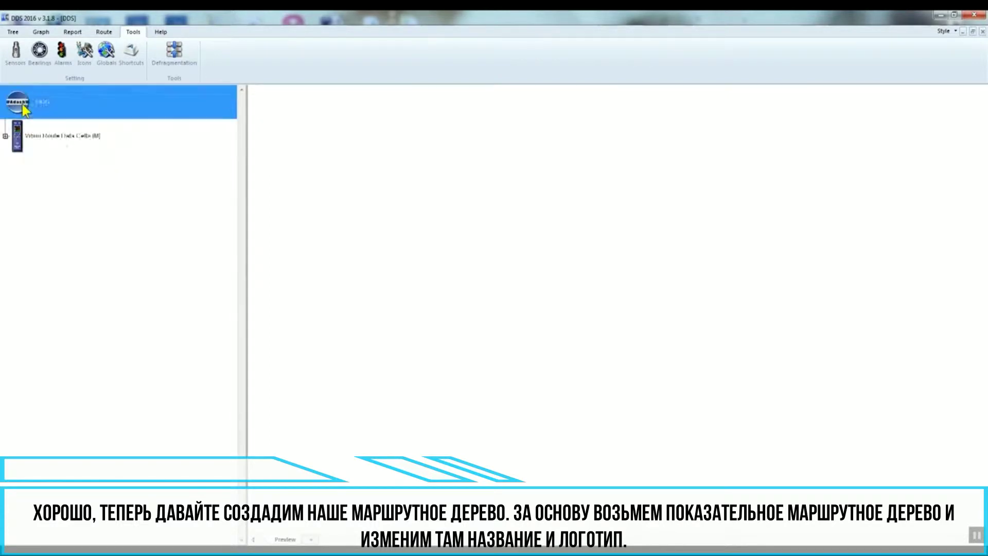
left_click(54, 145)
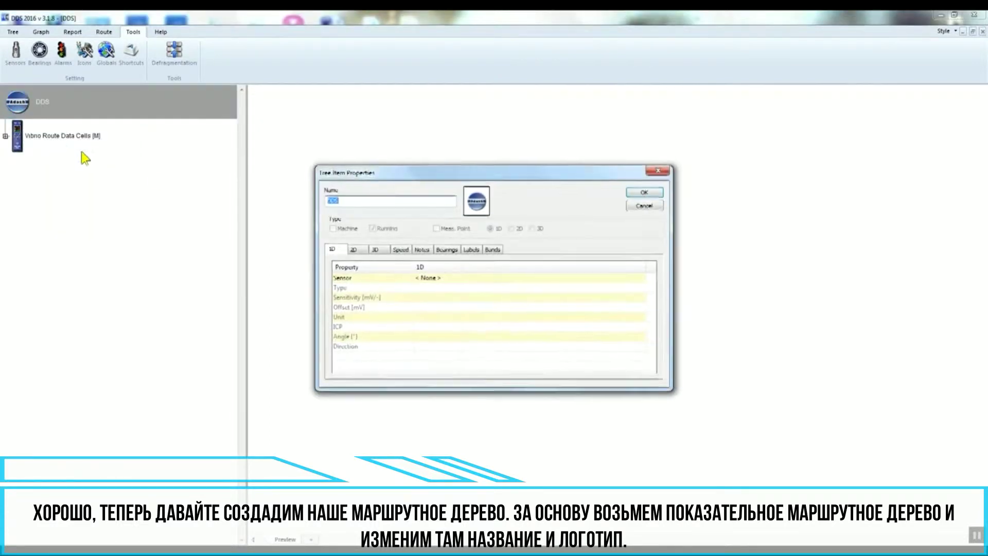
type("y company")
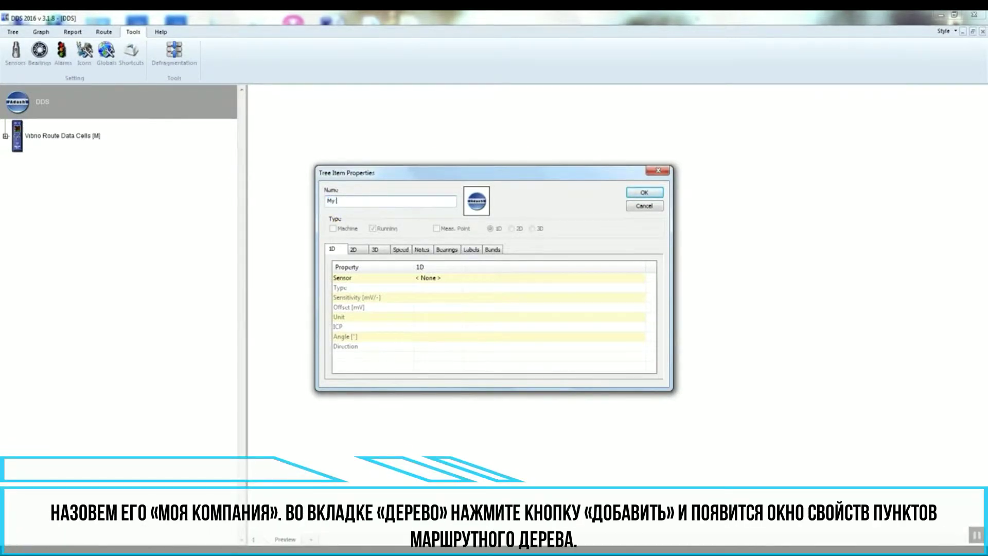
left_click(641, 191)
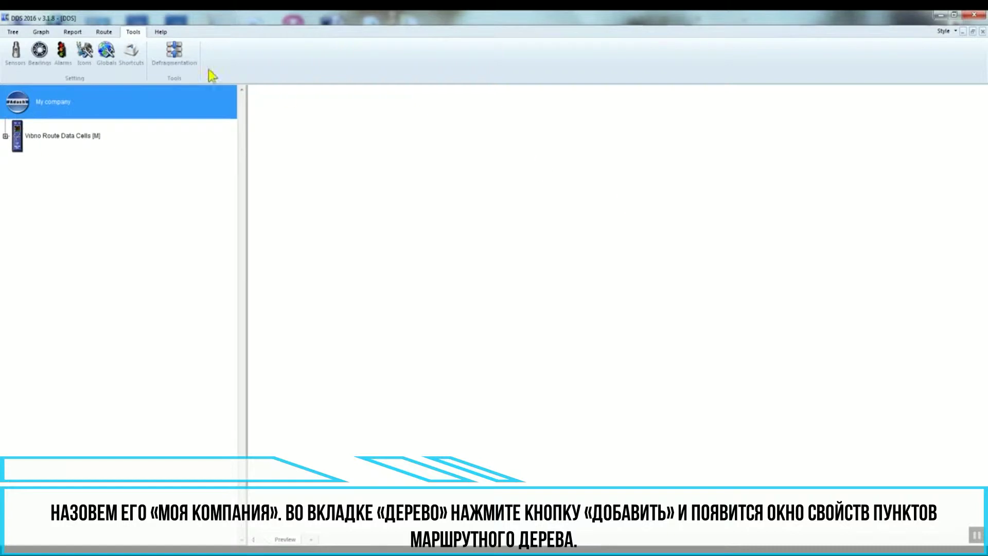
Start a new tree item under My company, name it "My factory" and assign it the Plant03_96_S icon.
left_click(14, 31)
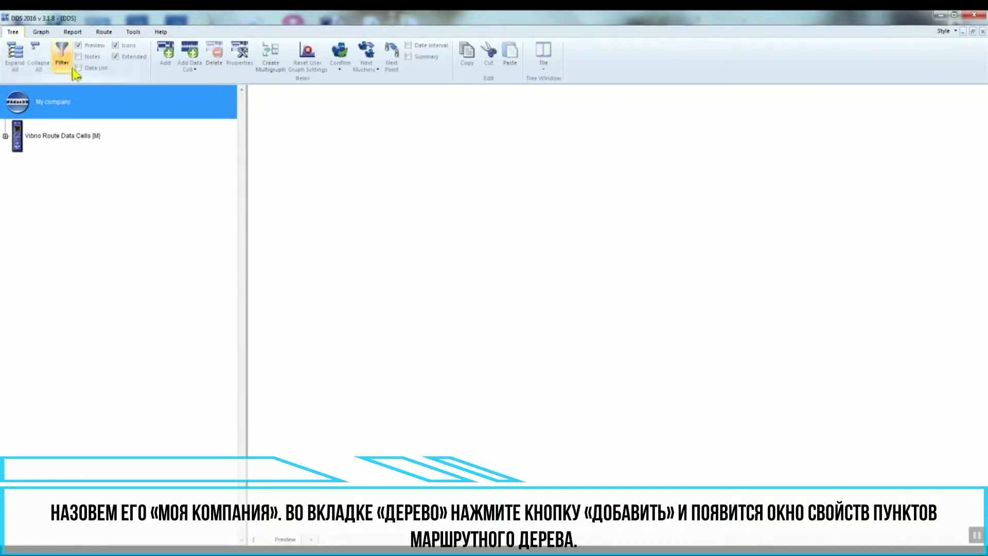
left_click(165, 58)
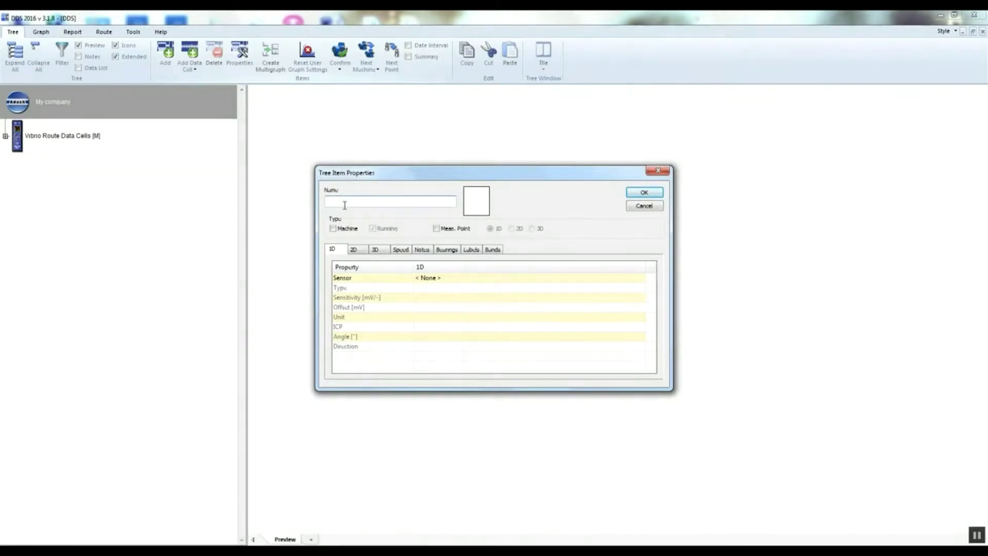
type("My fac")
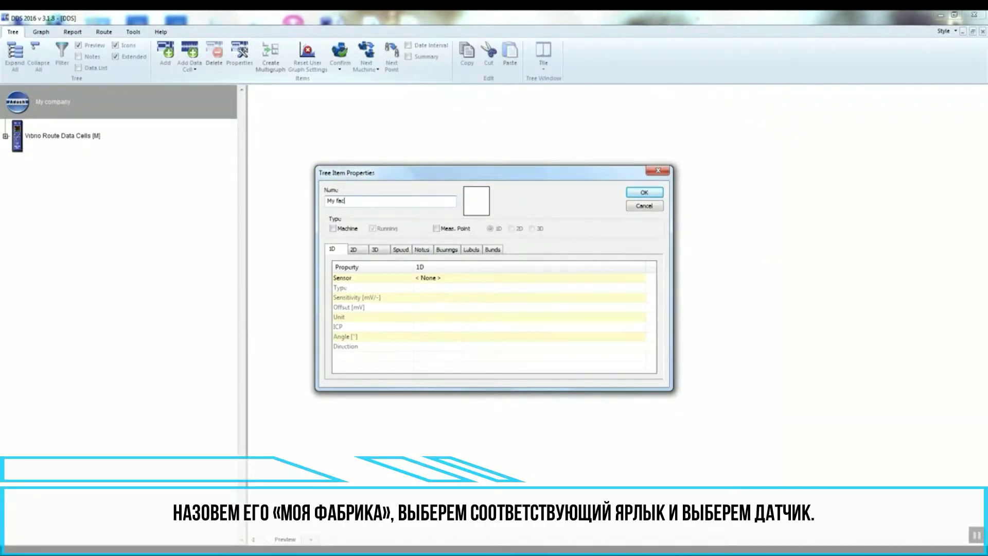
type("tory")
left_click(473, 205)
left_click(486, 335)
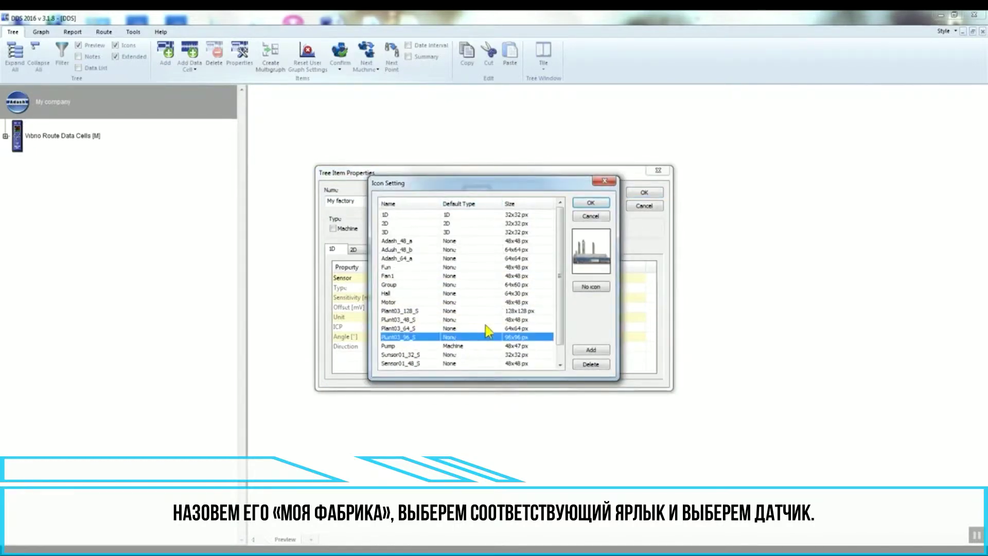
left_click(591, 203)
Set the 1D sensor of My factory to AC150 and add the item to the tree.
left_click(430, 280)
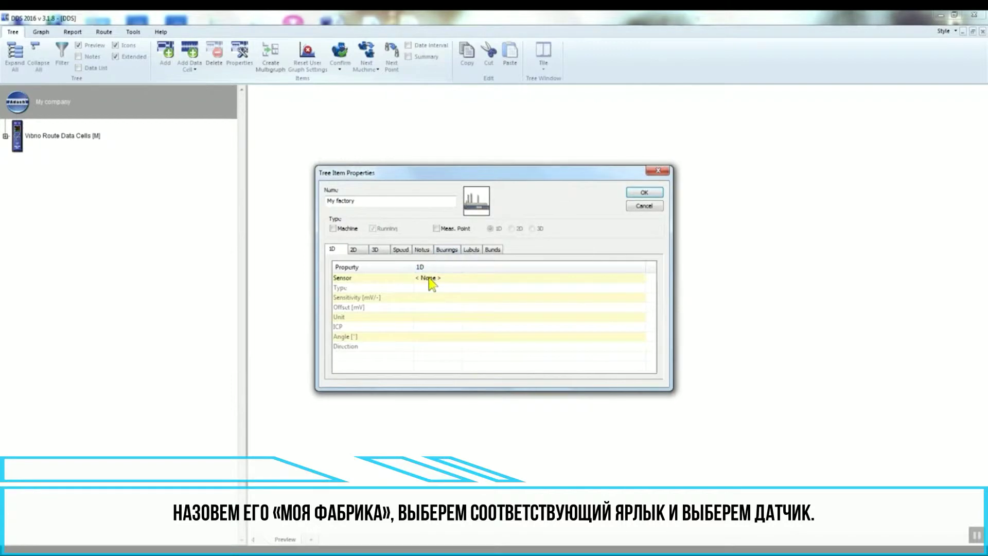
left_click(438, 281)
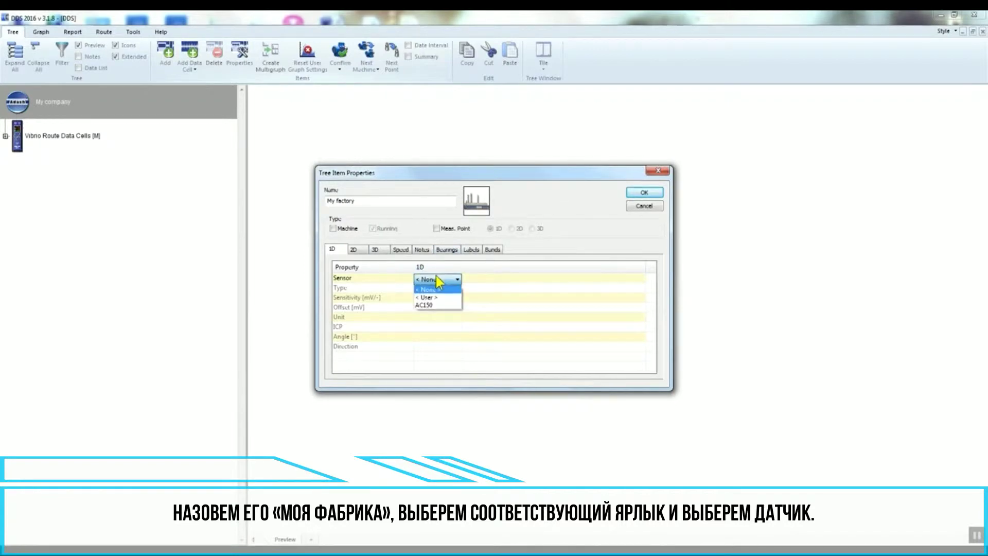
left_click(436, 306)
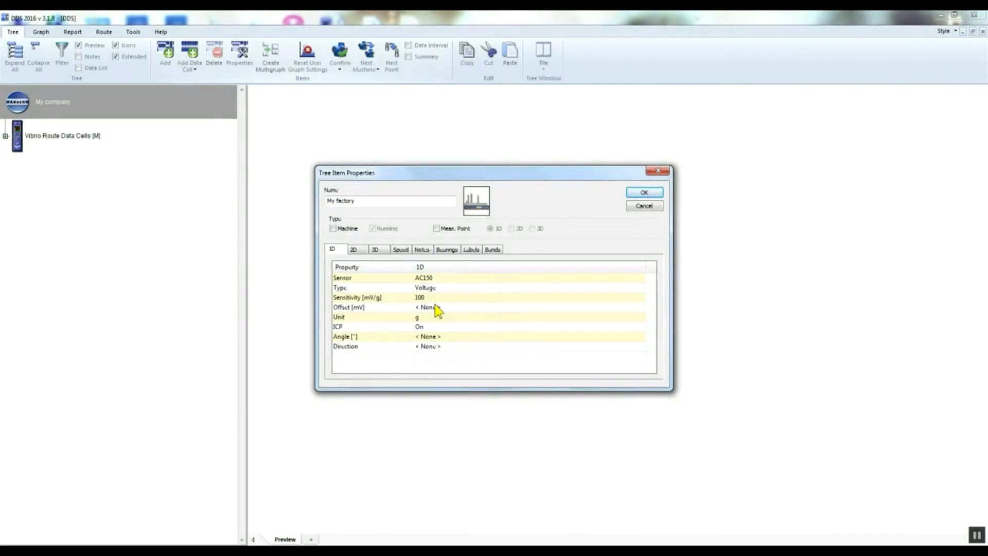
left_click(643, 193)
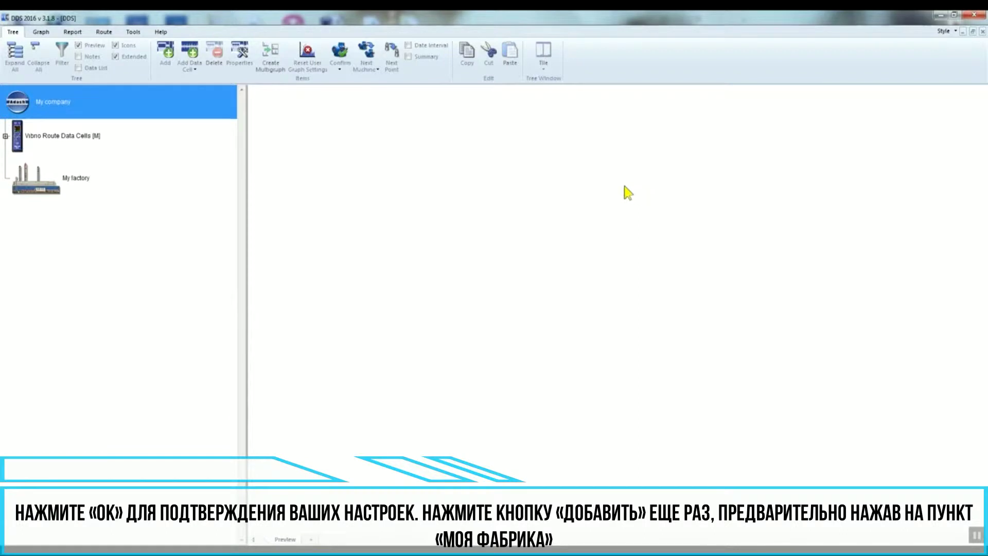
Add a tree item named "Department" with the Hall icon under My factory, keeping the inherited sensor.
left_click(80, 183)
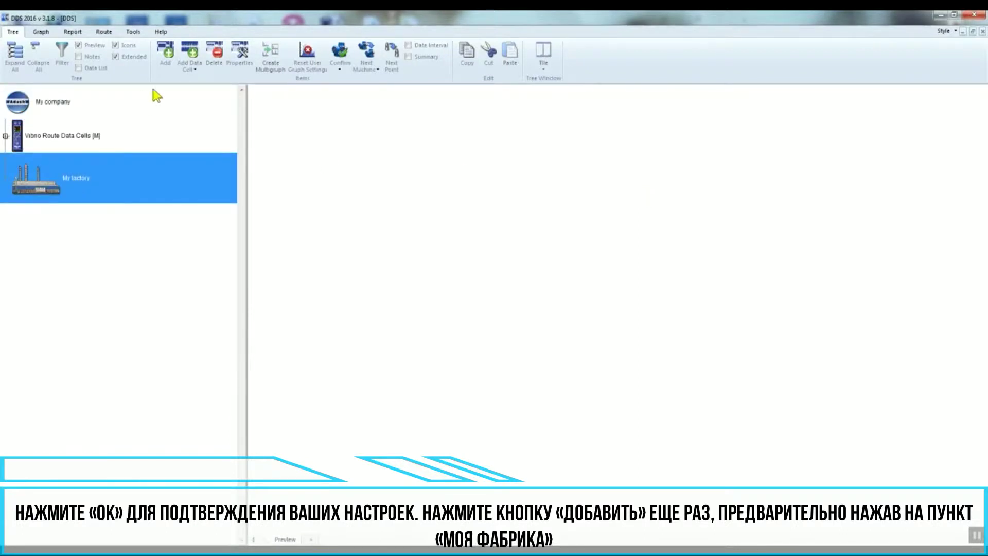
right_click(116, 185)
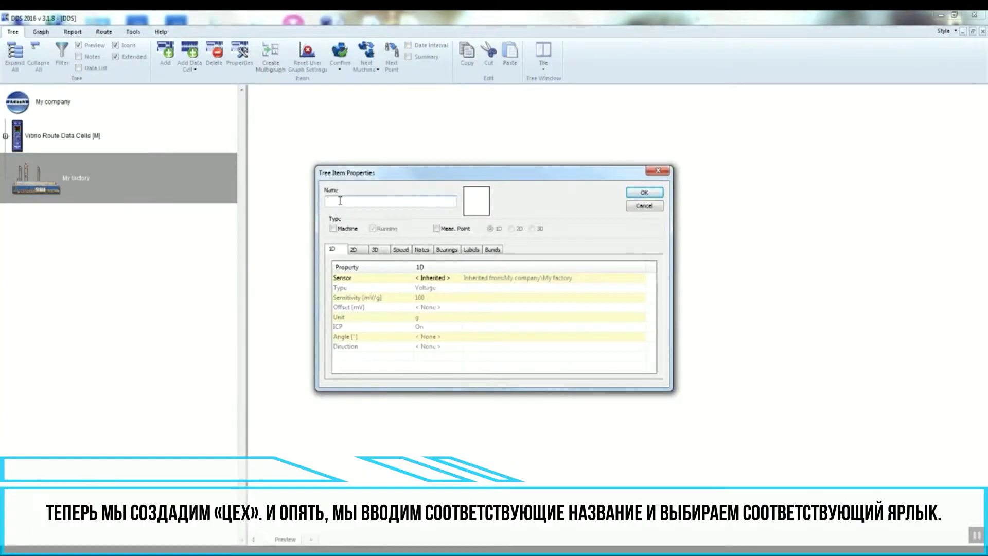
type("Department")
left_click(477, 208)
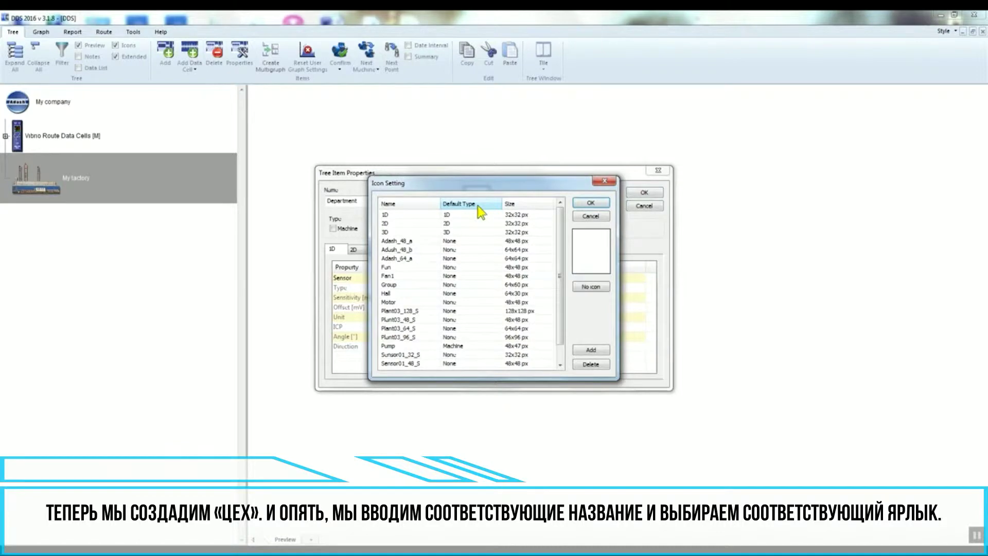
left_click(472, 294)
left_click(591, 204)
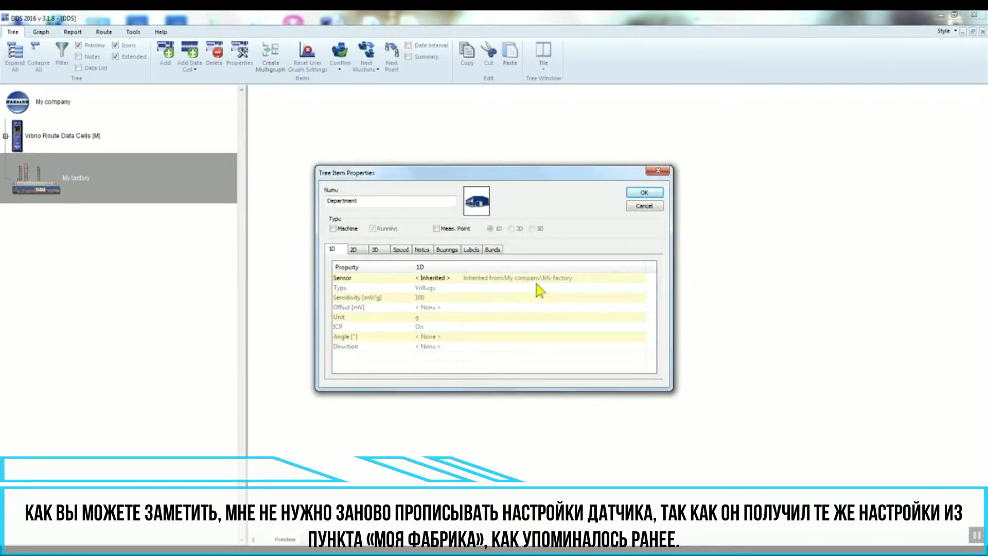
left_click(649, 193)
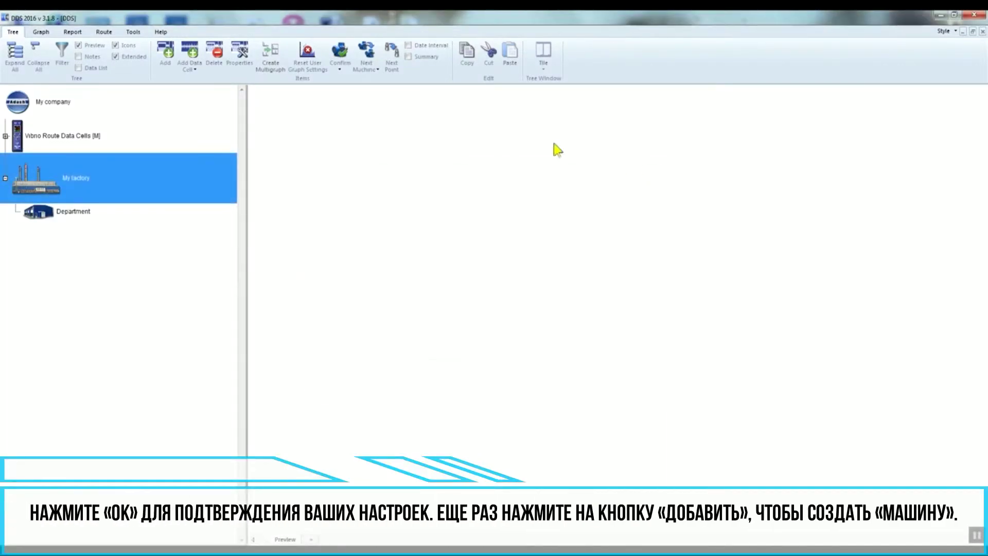
Add an item named "Machine" with the Motor icon under Department and mark its type as Machine.
left_click(94, 215)
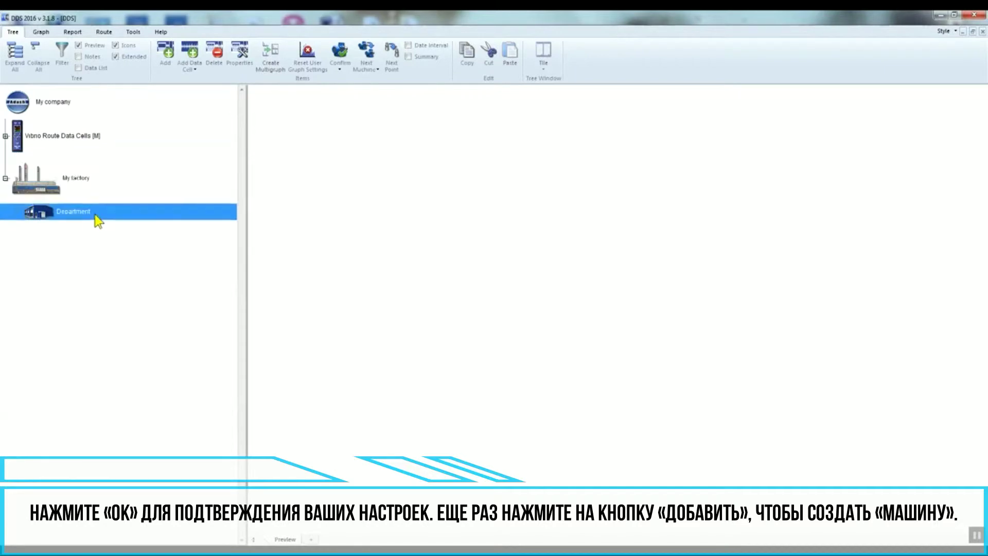
left_click(164, 61)
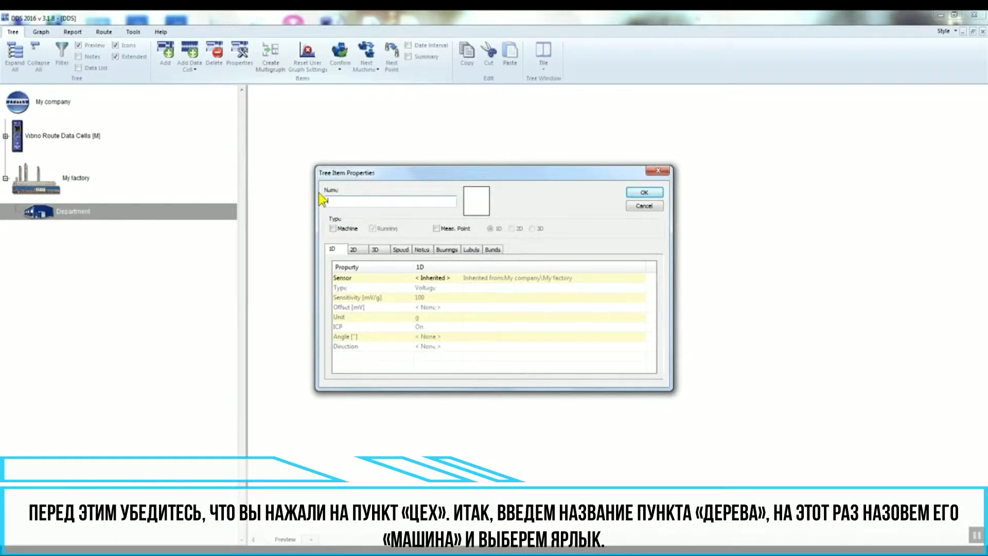
type("Machine")
left_click(472, 210)
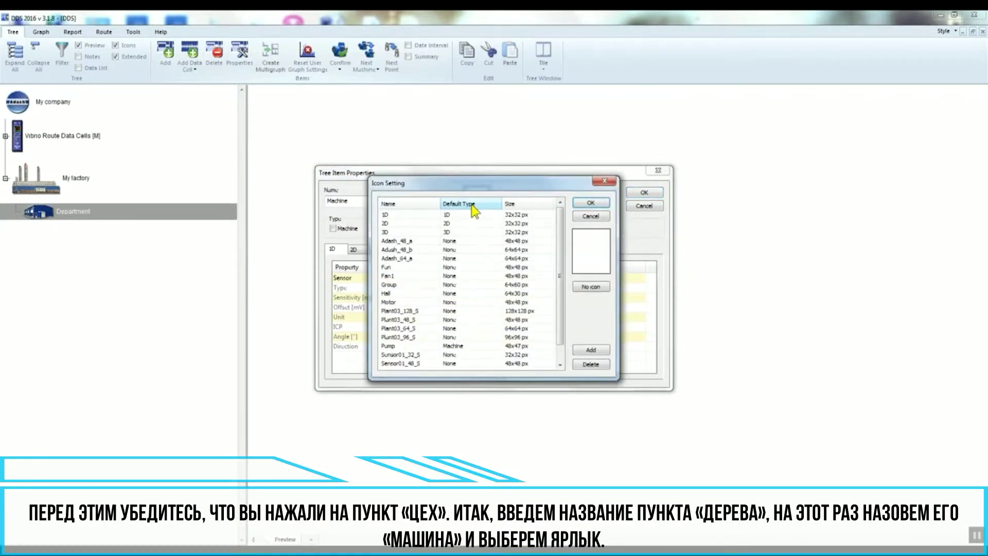
left_click(465, 306)
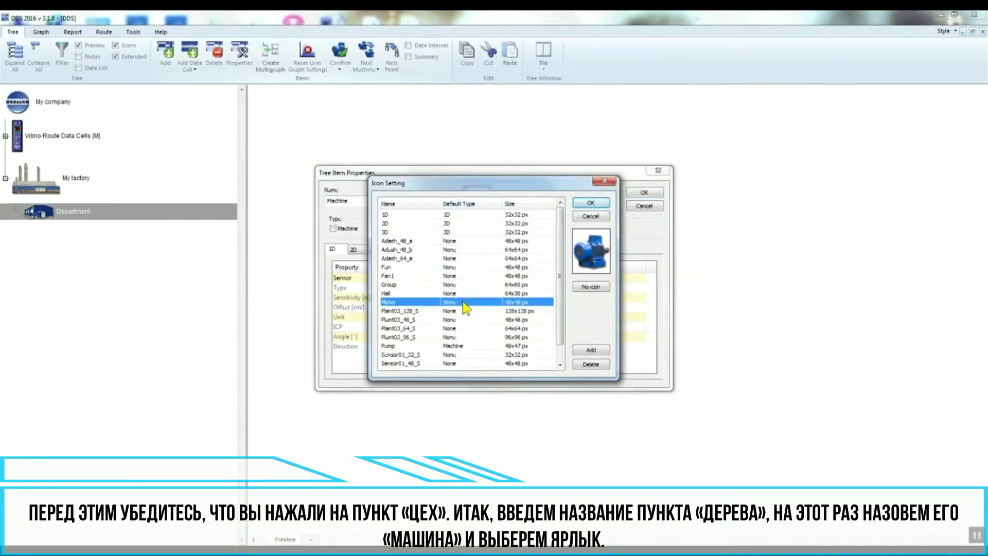
left_click(591, 203)
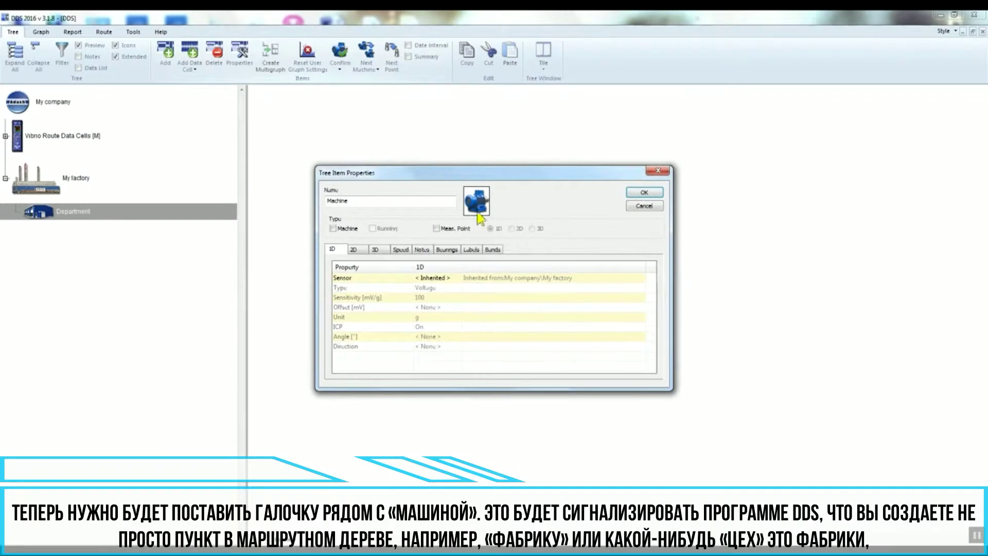
left_click(331, 229)
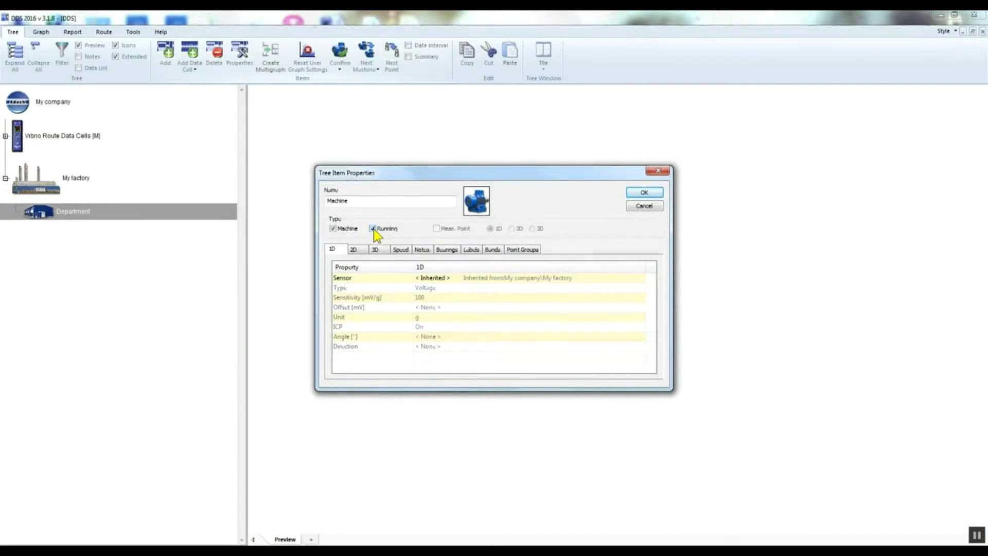
left_click(646, 191)
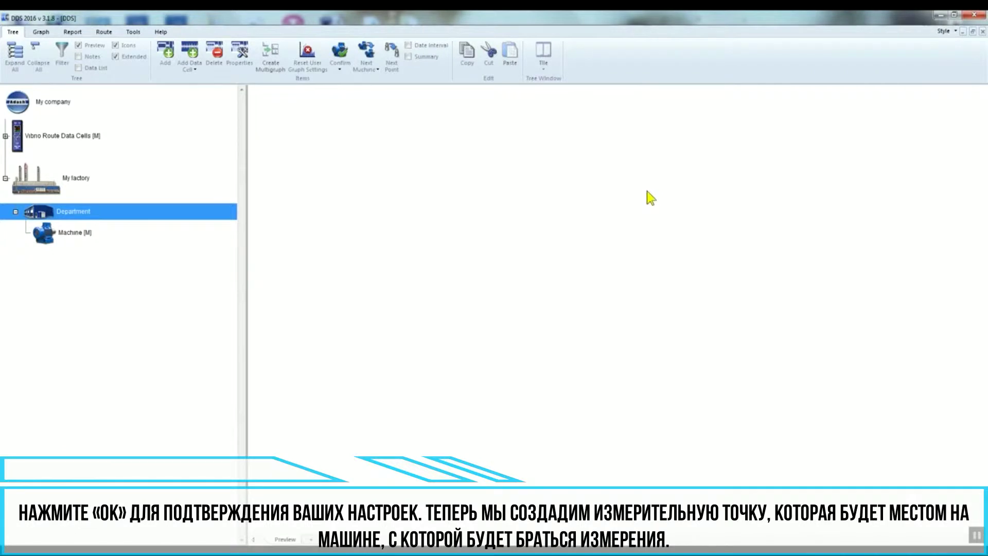
Add a 1D measurement point named "Bearing 1" with the 1D icon under Machine, and select the new point.
left_click(87, 237)
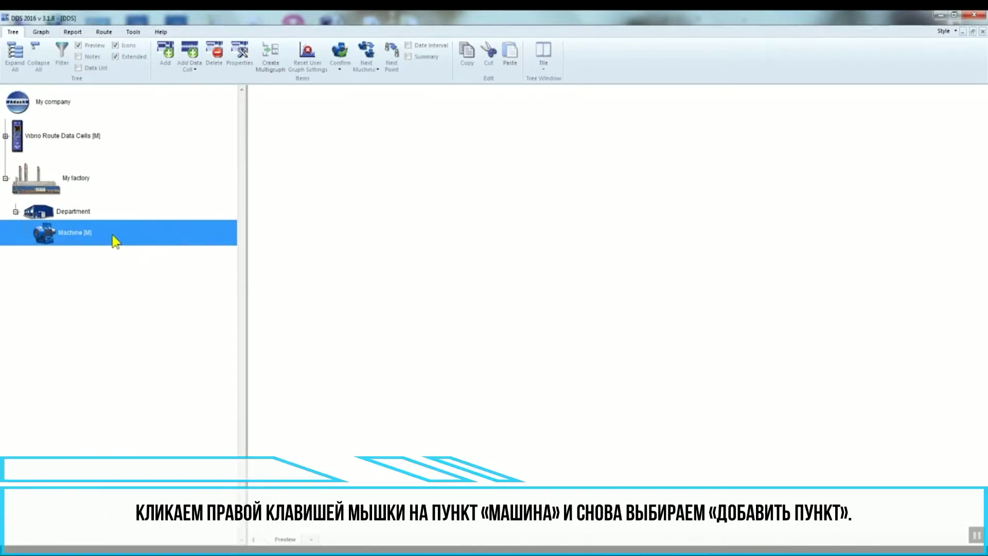
right_click(116, 241)
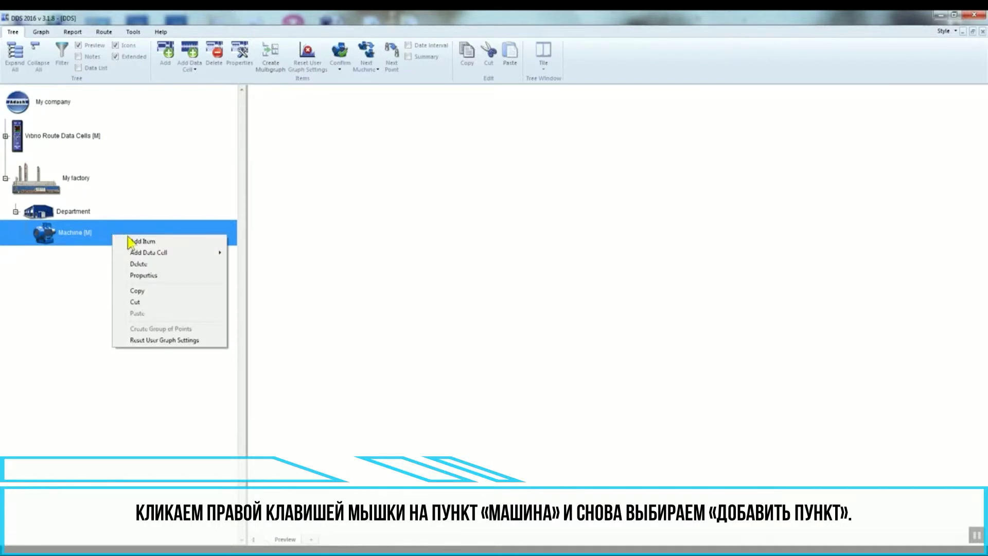
left_click(131, 241)
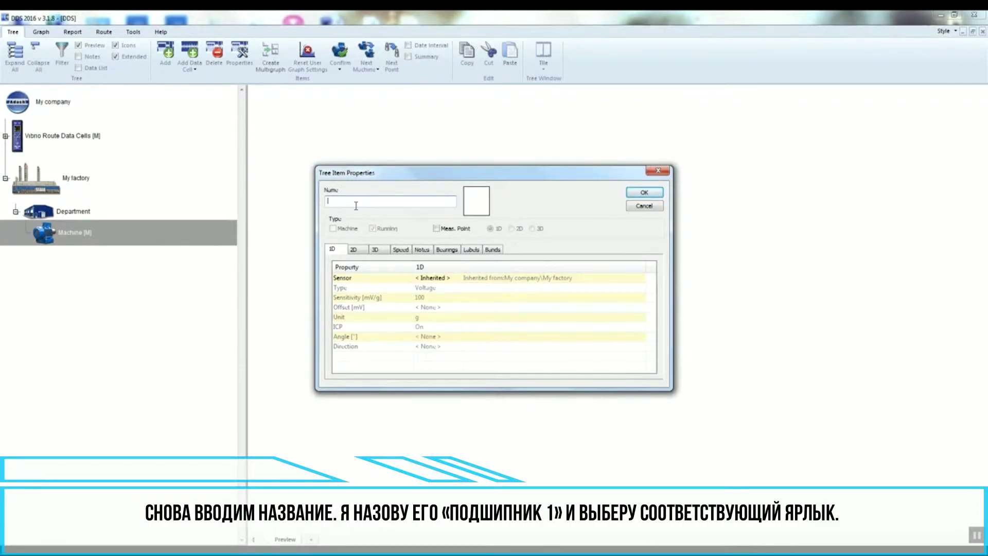
type("Bearing 1")
left_click(479, 200)
left_click(474, 214)
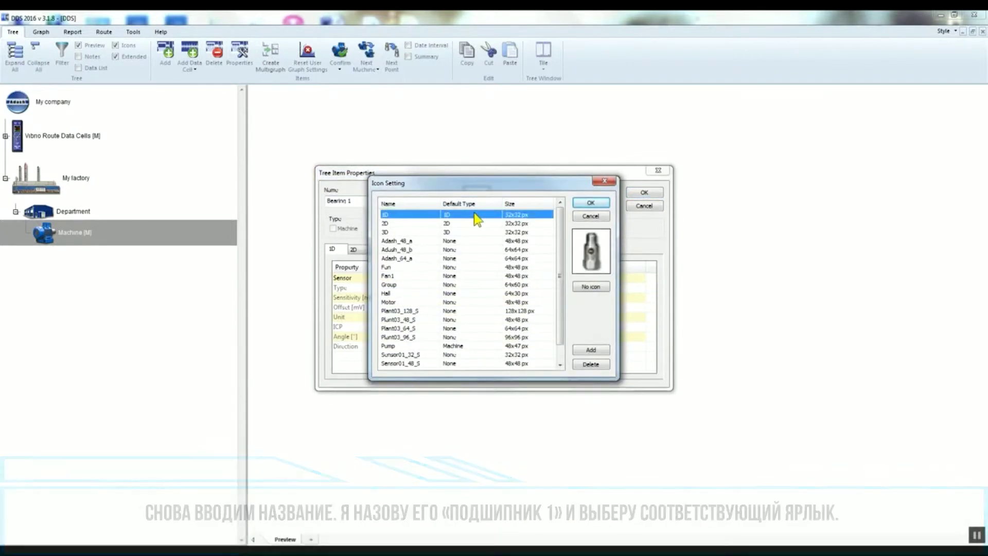
left_click(591, 202)
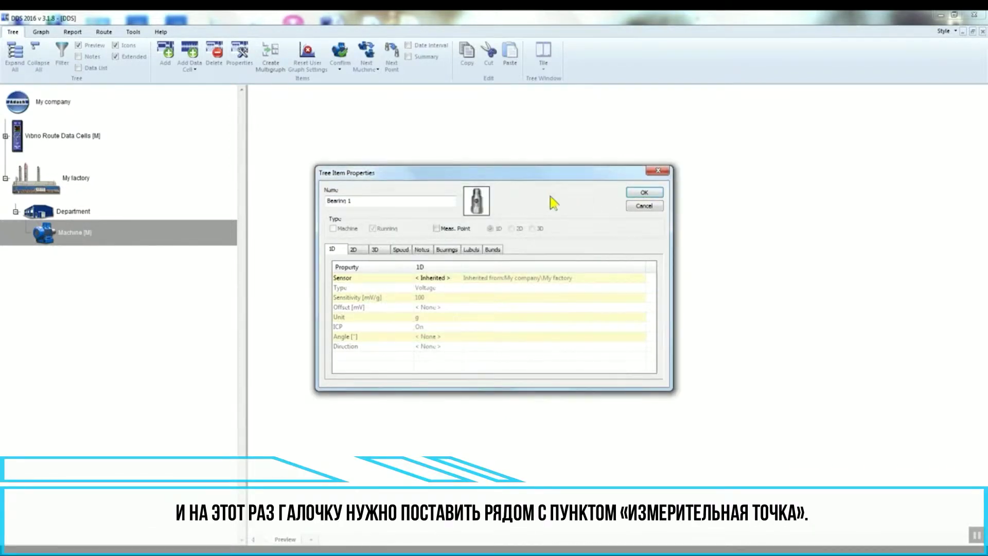
left_click(436, 228)
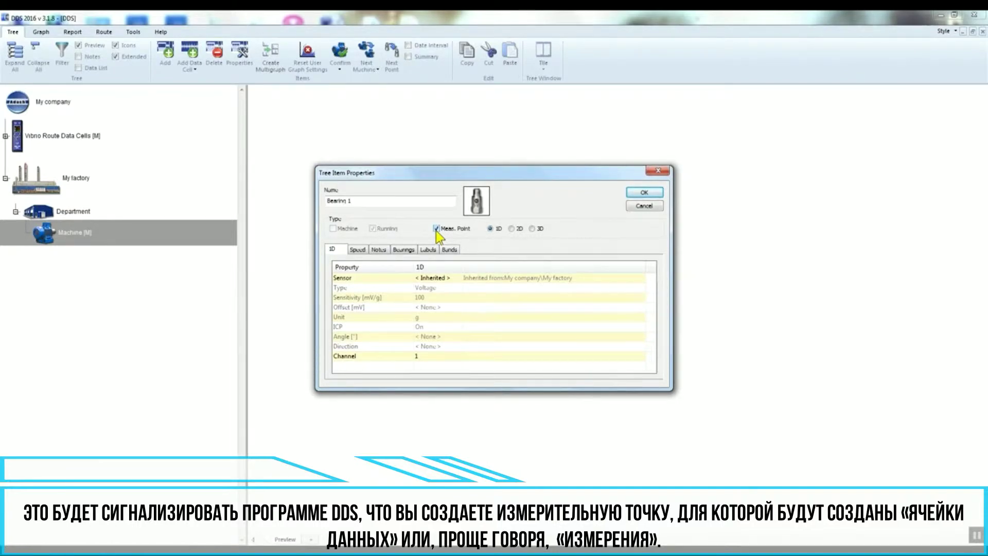
left_click(644, 192)
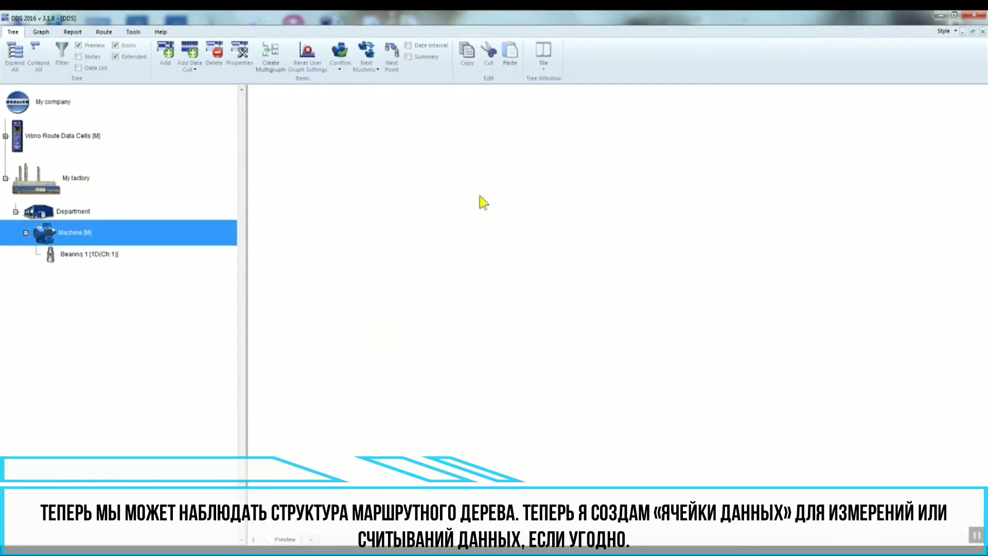
left_click(77, 261)
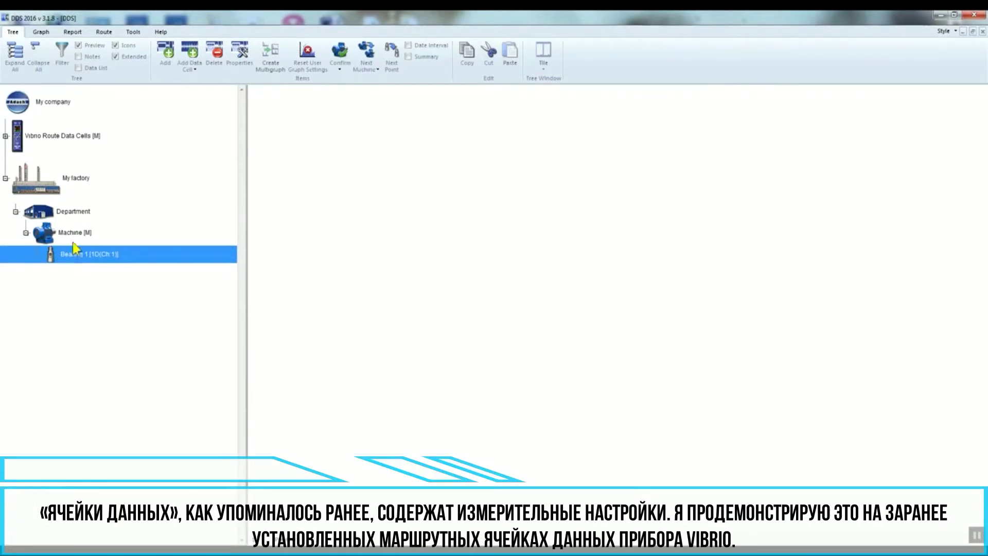
Expand the pre-defined route data cells under Vibrio Route Data Cells and examine the properties of the Vel_RMS cell.
left_click(16, 138)
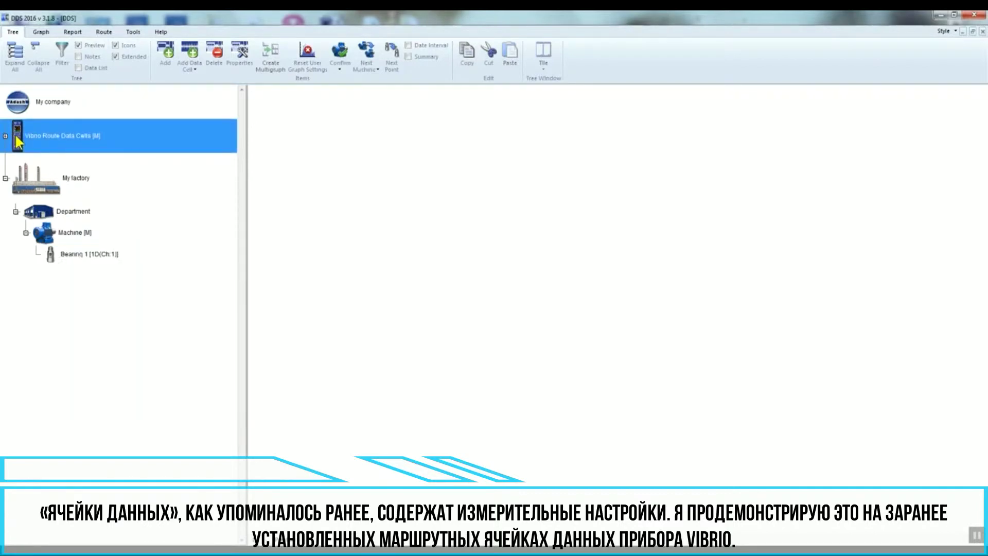
left_click(5, 136)
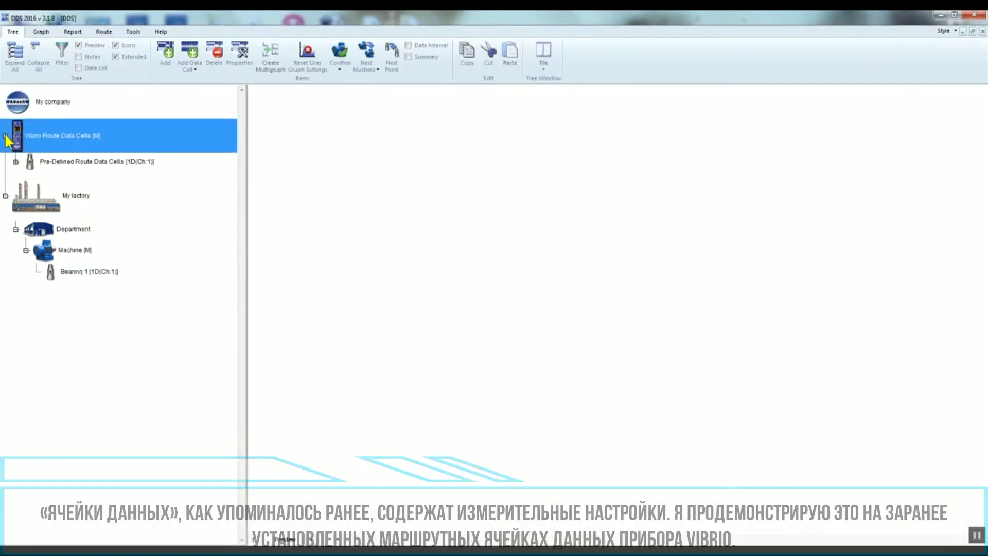
left_click(15, 162)
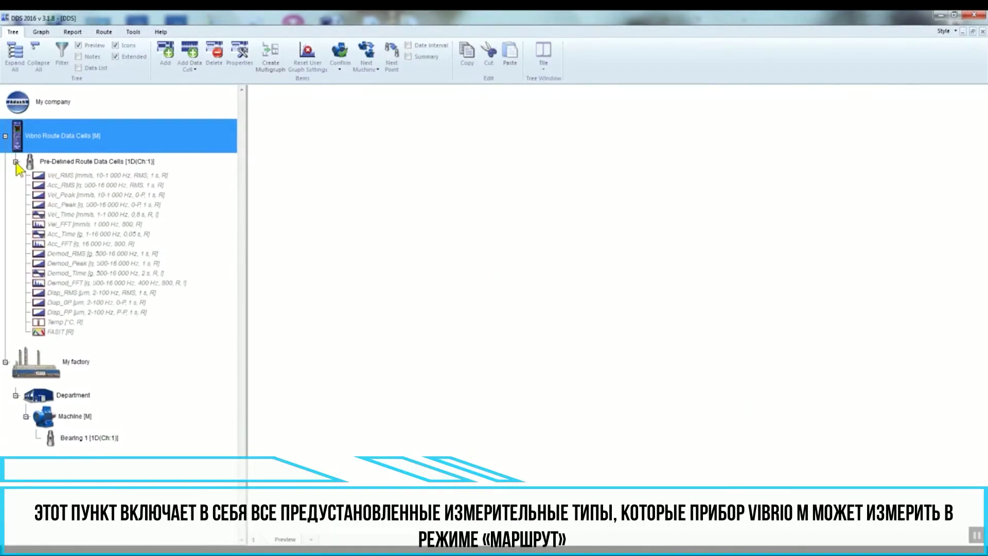
left_click(174, 176)
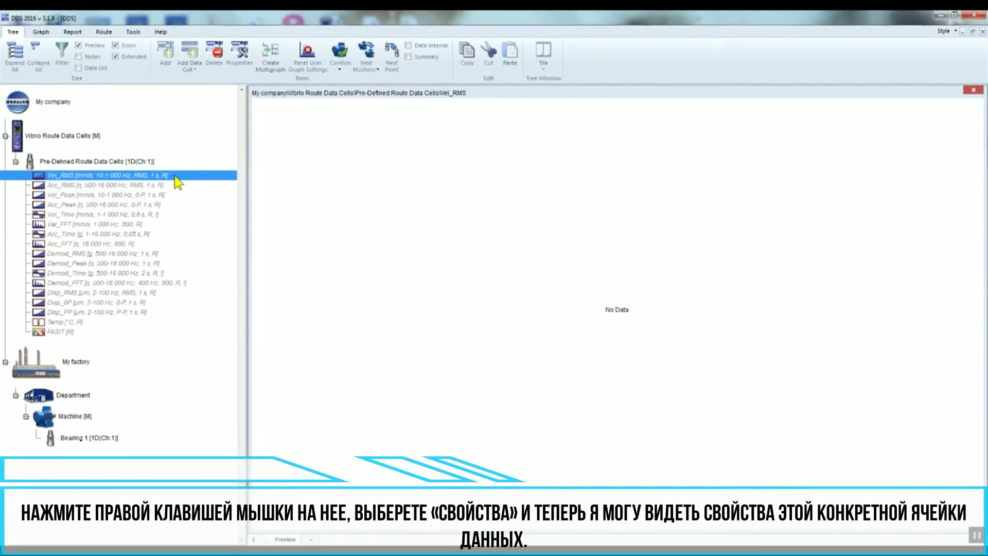
right_click(176, 181)
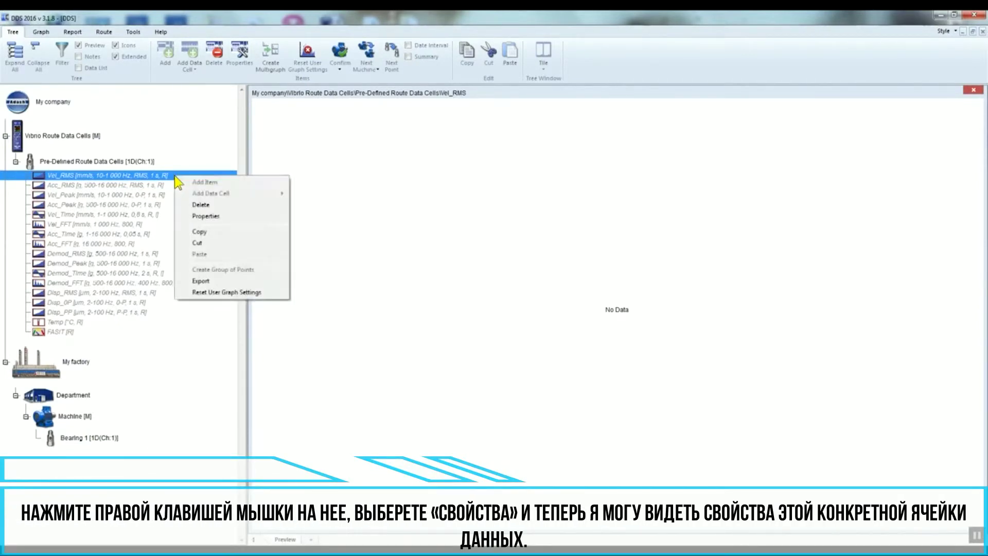
left_click(210, 217)
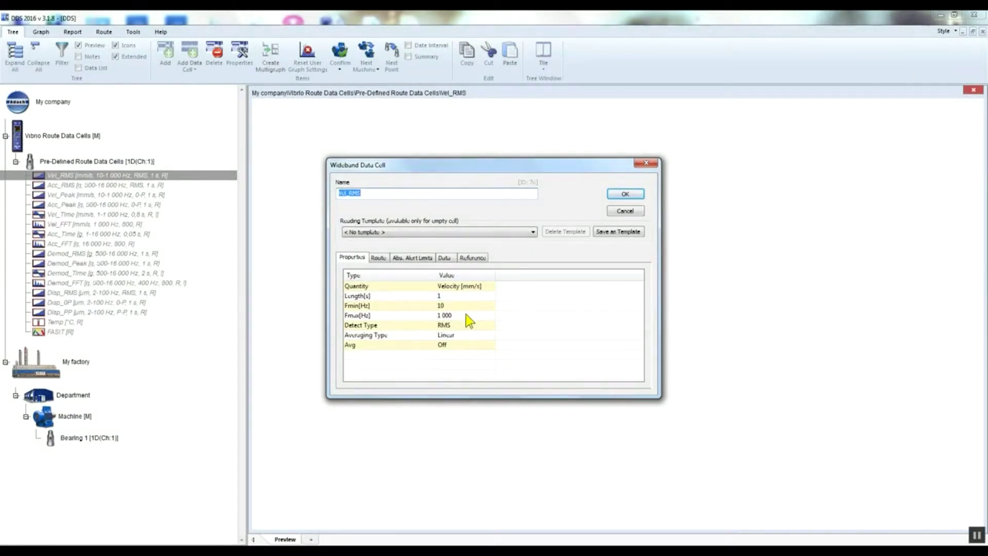
left_click(636, 195)
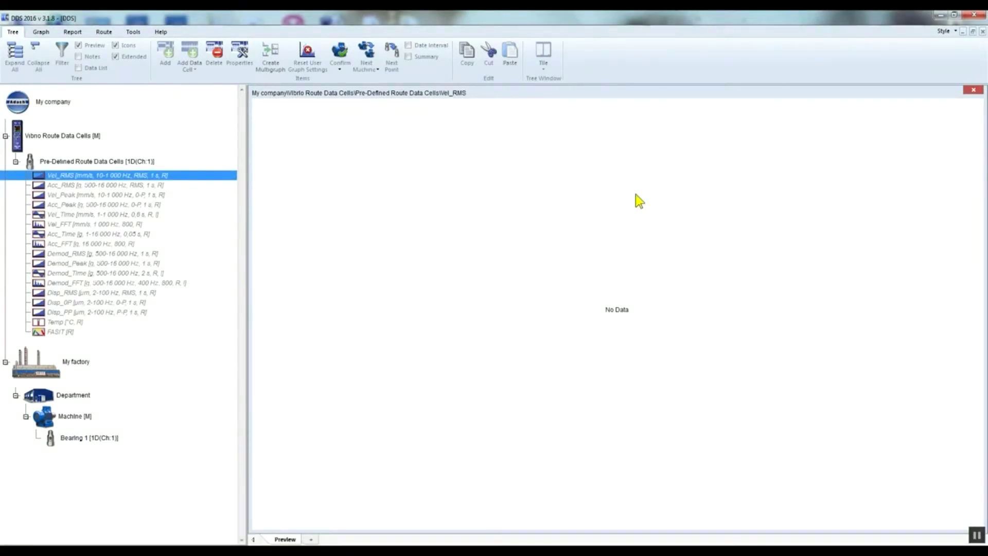
Copy the pre-defined Vel_RMS, Acc_RMS and Vel_FFT data cells to Bearing 1, then expand Bearing 1 and collapse Vibrio Route Data Cells.
left_click(160, 188)
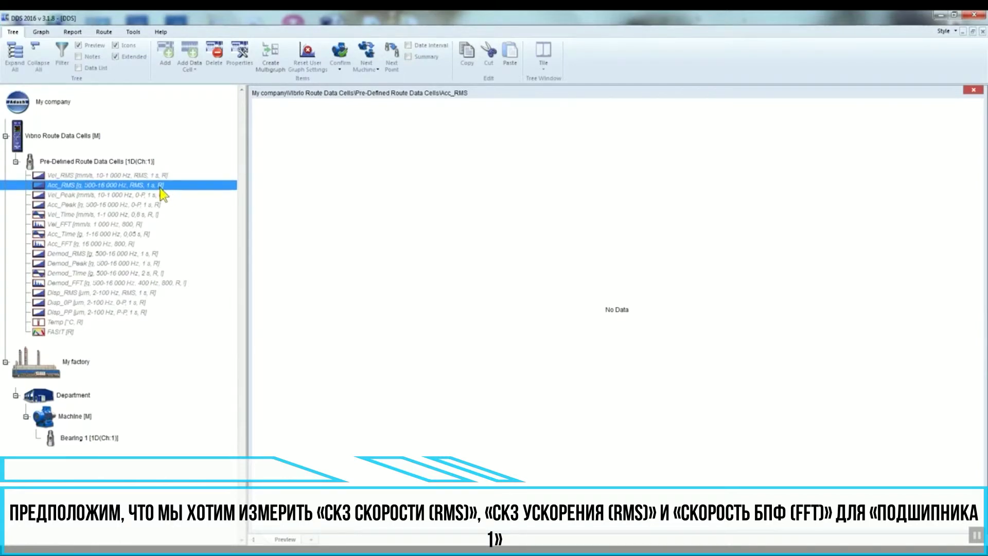
left_click(137, 227)
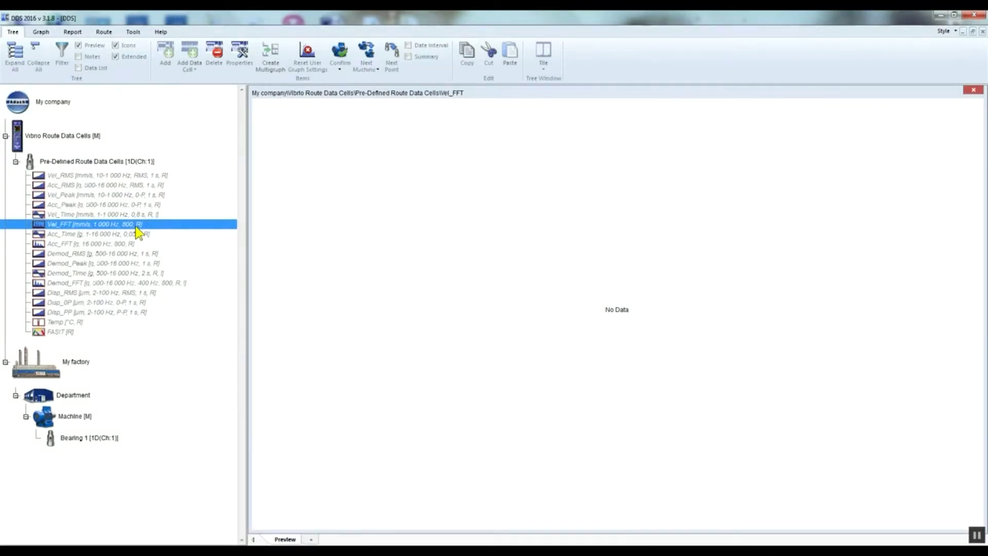
left_click(167, 177)
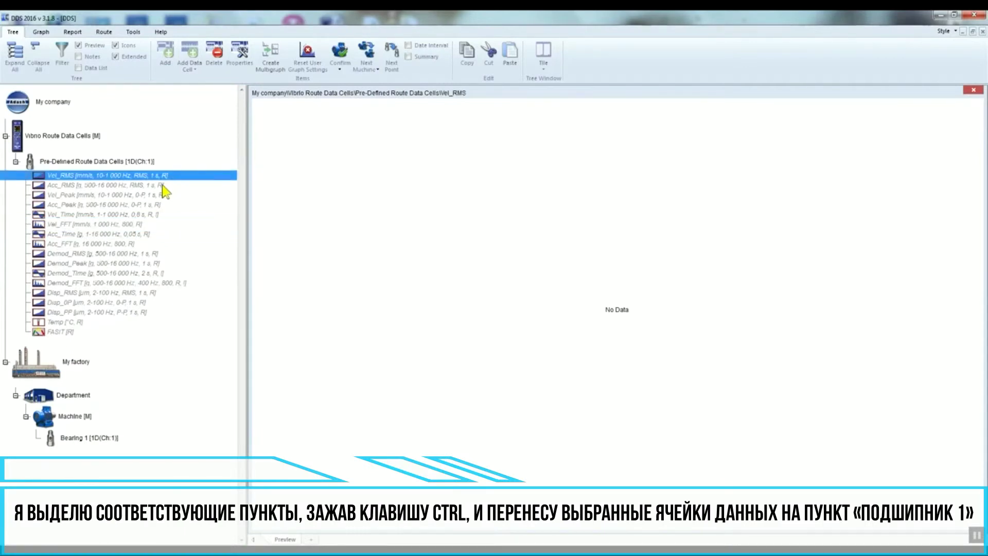
left_click(162, 186, "ctrl")
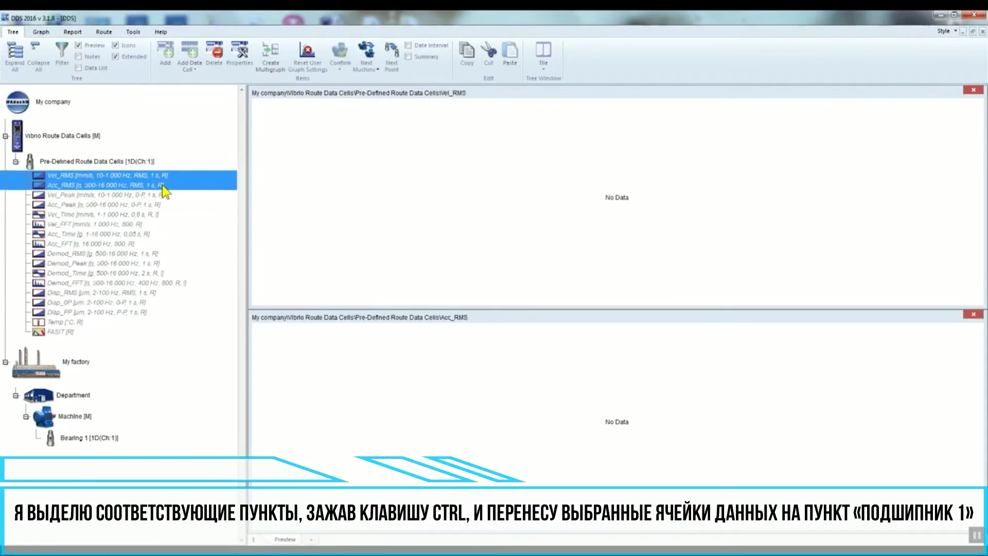
left_click(142, 225, "ctrl")
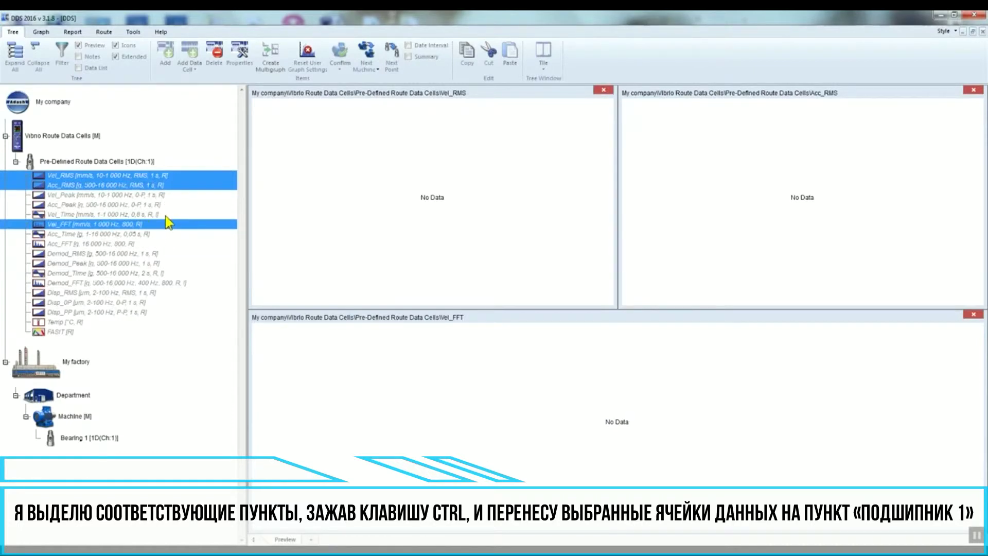
left_click_drag(168, 183, 61, 437)
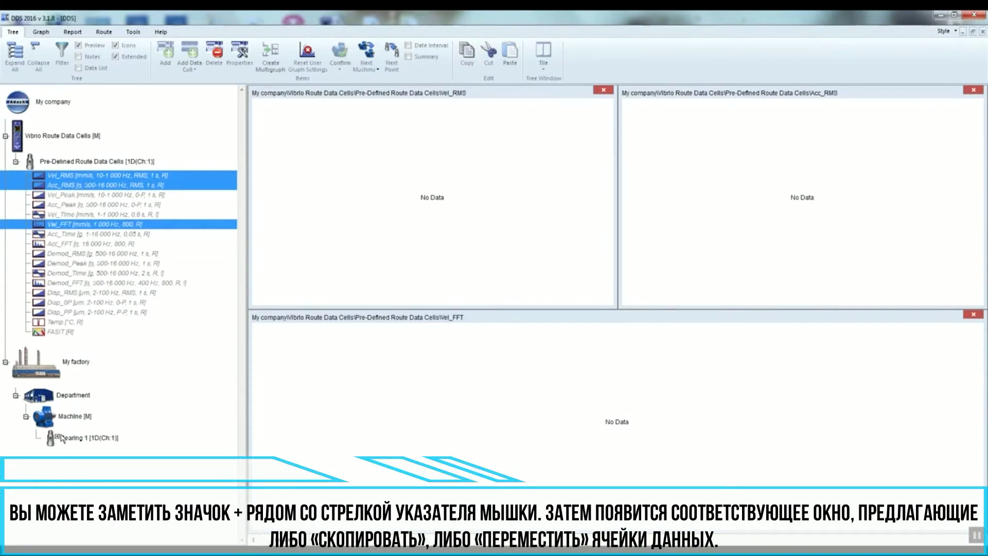
left_click_drag(61, 438, 61, 437)
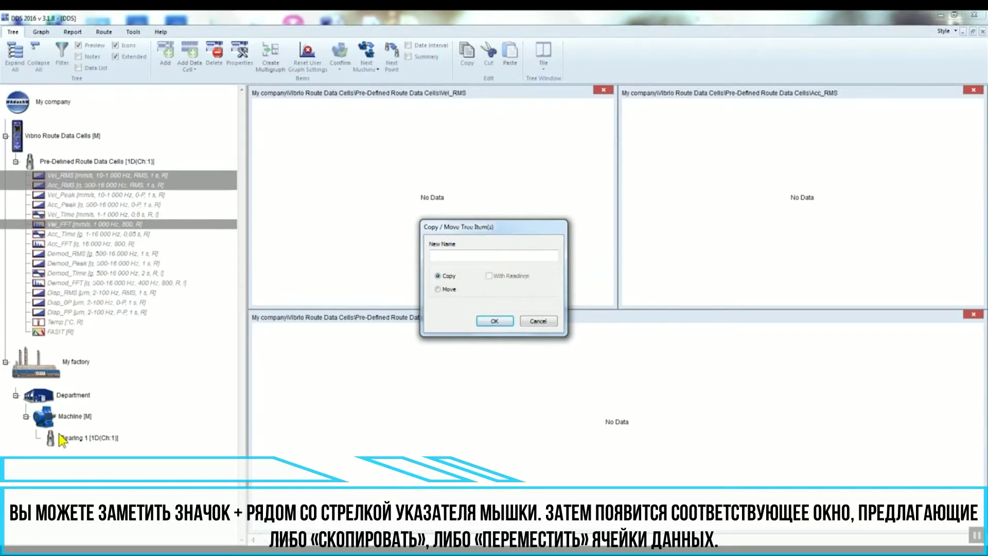
left_click(439, 290)
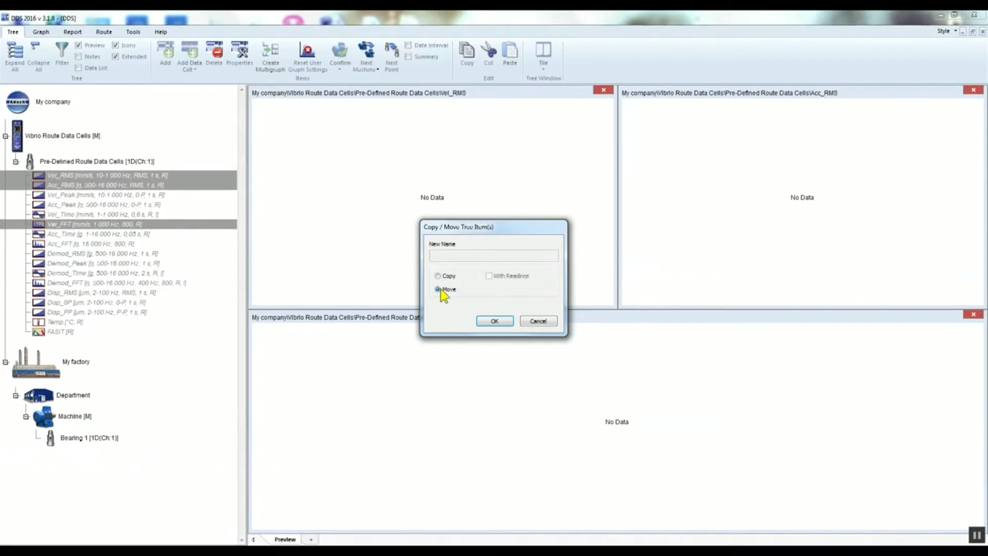
left_click(438, 275)
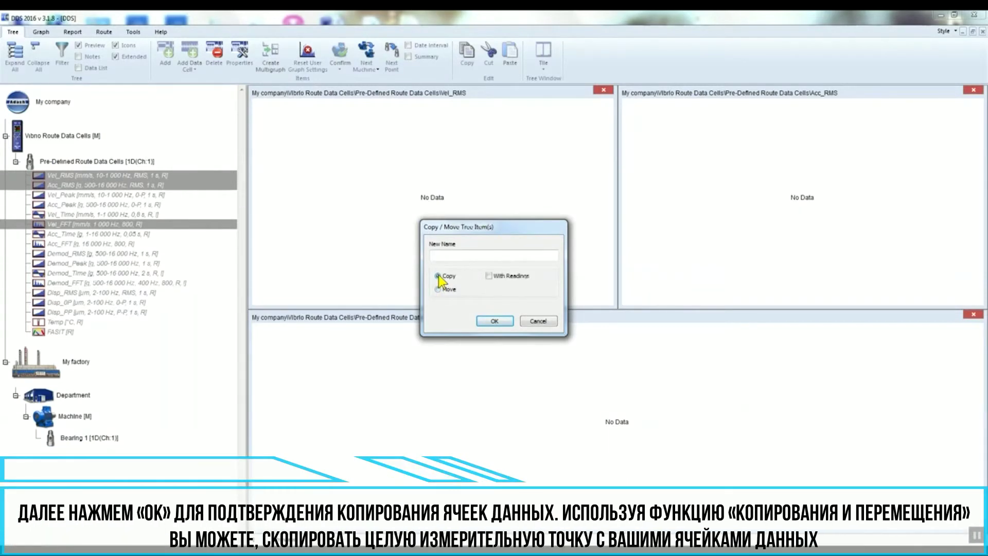
left_click(494, 321)
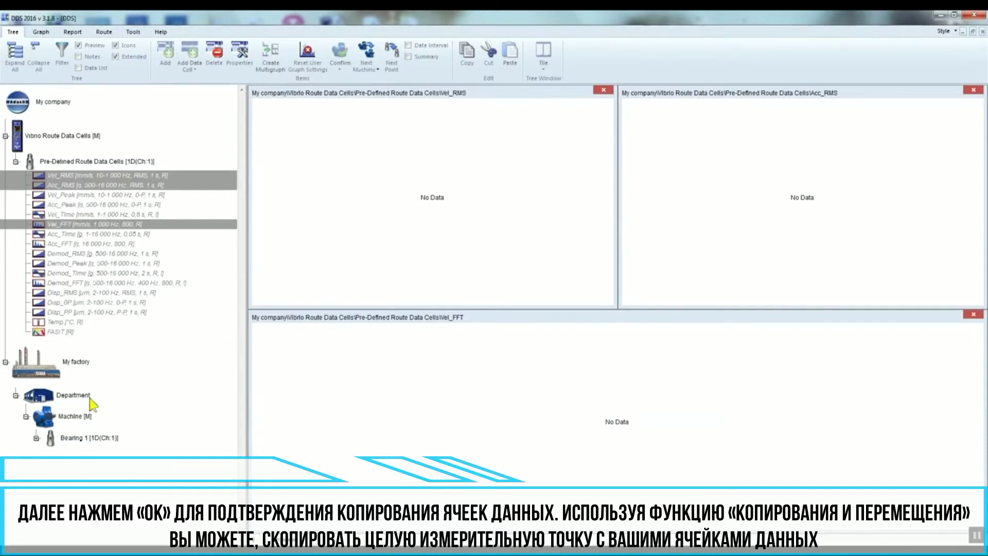
left_click(36, 438)
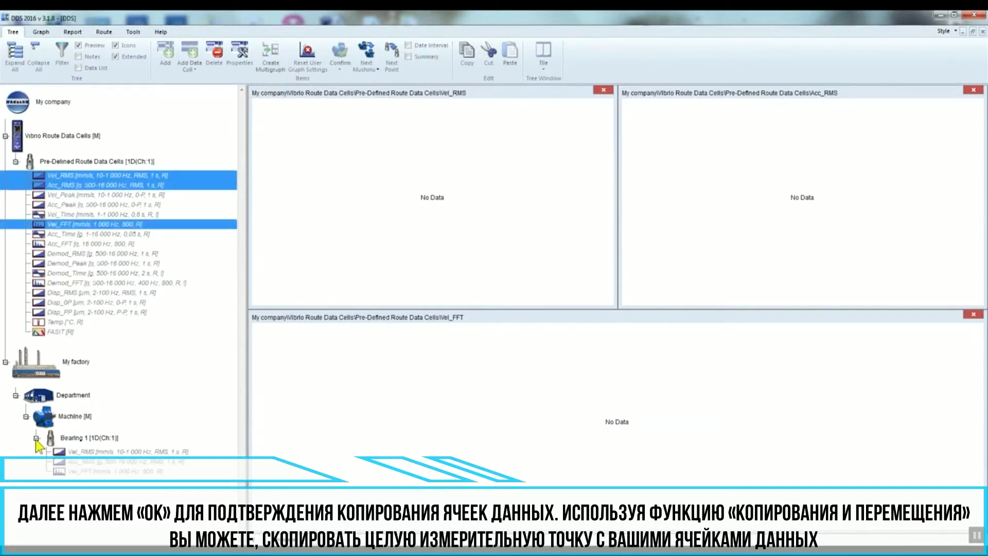
left_click(6, 136)
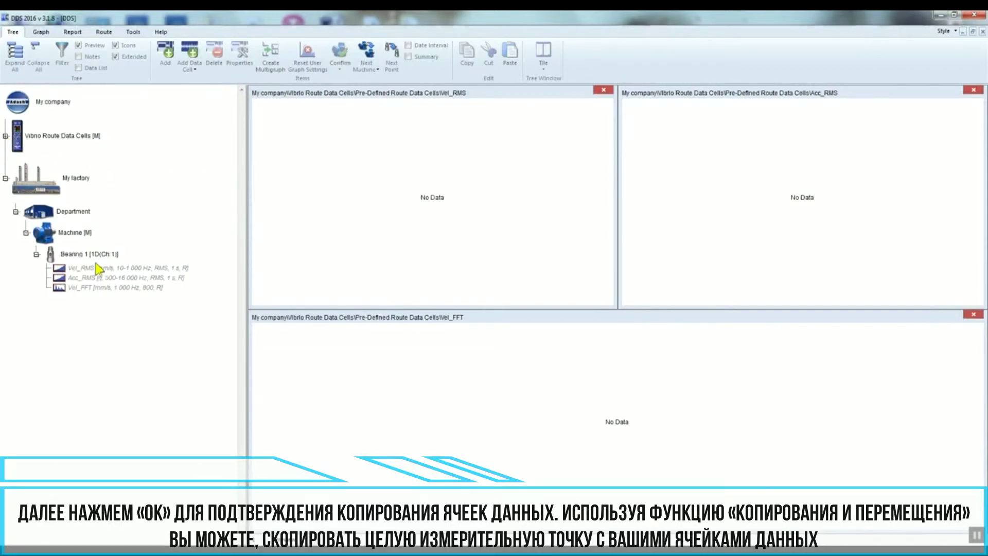
Copy the Bearing 1 point with its data cells onto Machine under the new name "Bearing 2".
left_click(79, 254)
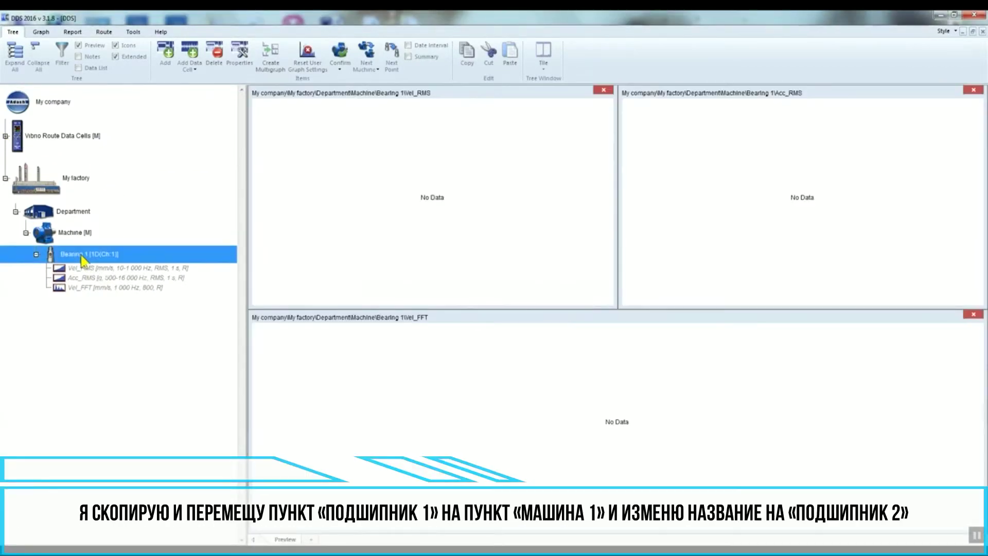
left_click_drag(84, 258, 52, 233)
type("2")
left_click(496, 321)
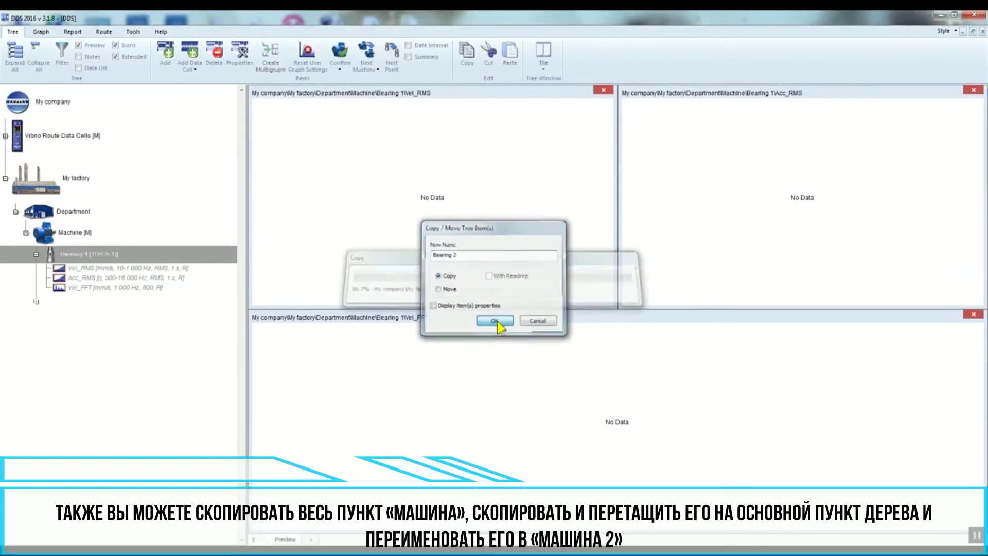
Copy the whole Machine item onto Department under the new name "Machine 2", using Copy instead of Move.
left_click(55, 235)
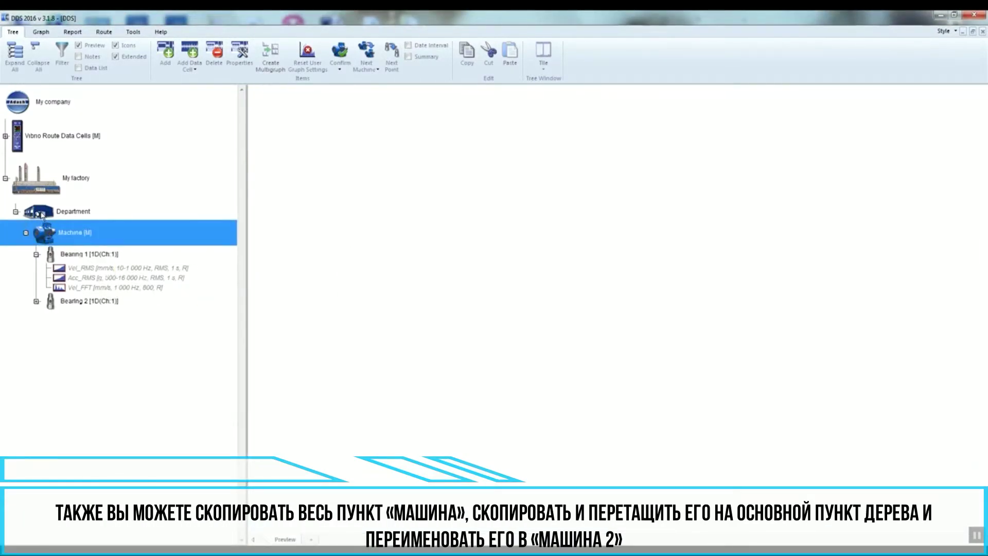
left_click_drag(42, 215, 43, 215)
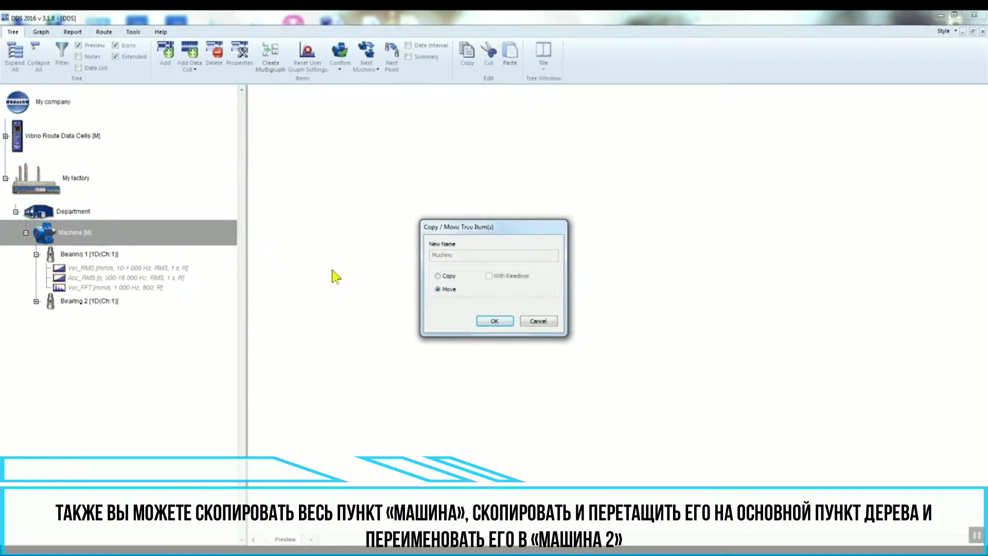
left_click(438, 275)
left_click(472, 256)
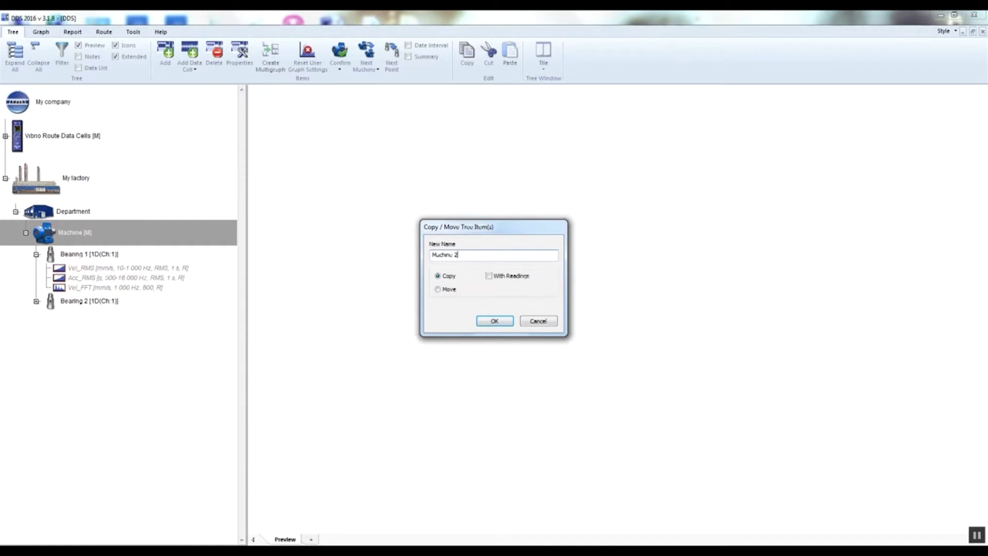
left_click(502, 320)
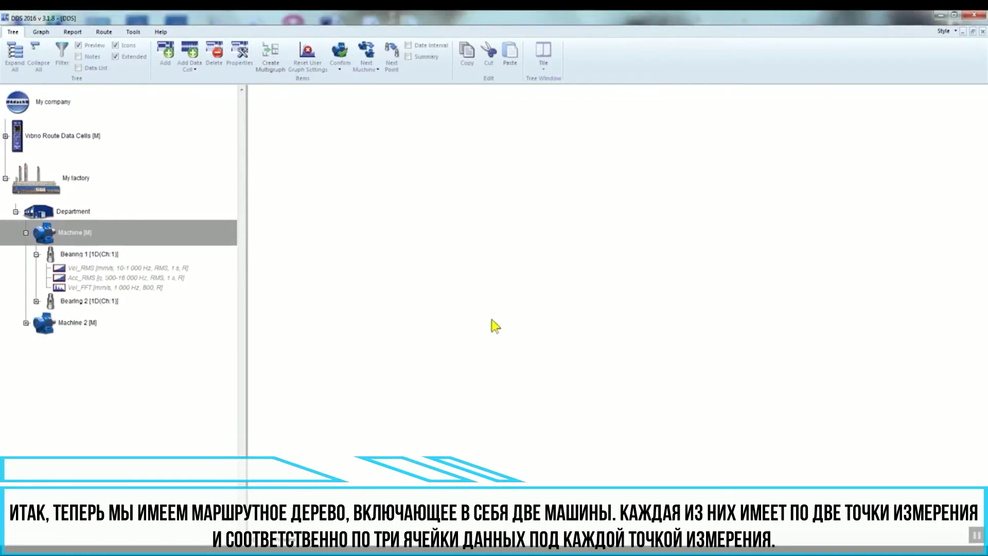
Expand Machine 2, both of its bearings and Bearing 2 of Machine to examine their data cells.
left_click(26, 323)
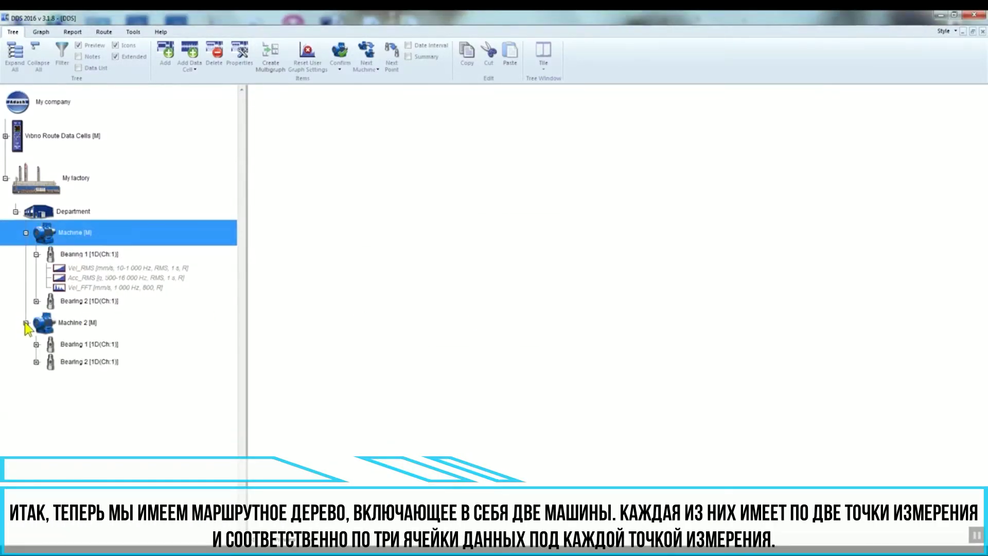
left_click(36, 343)
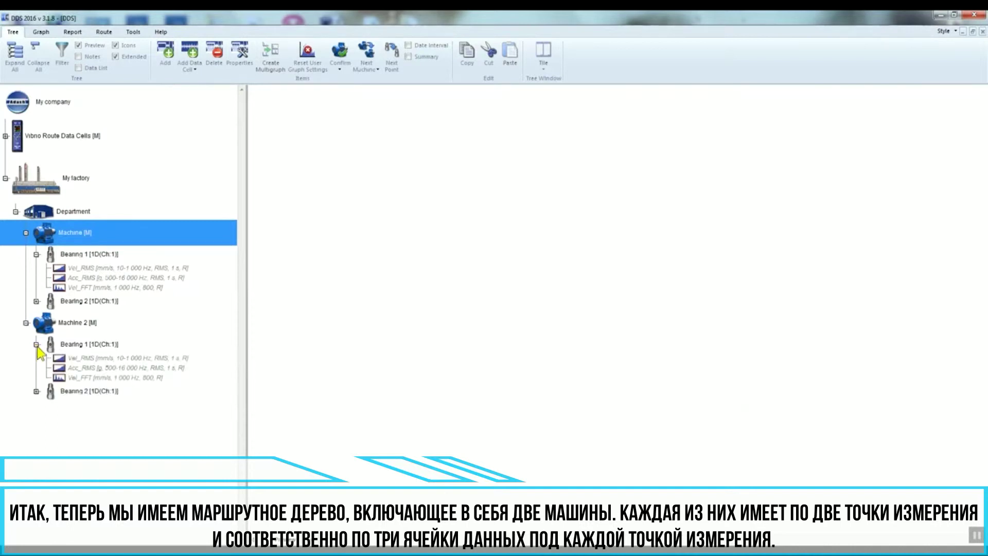
left_click(36, 391)
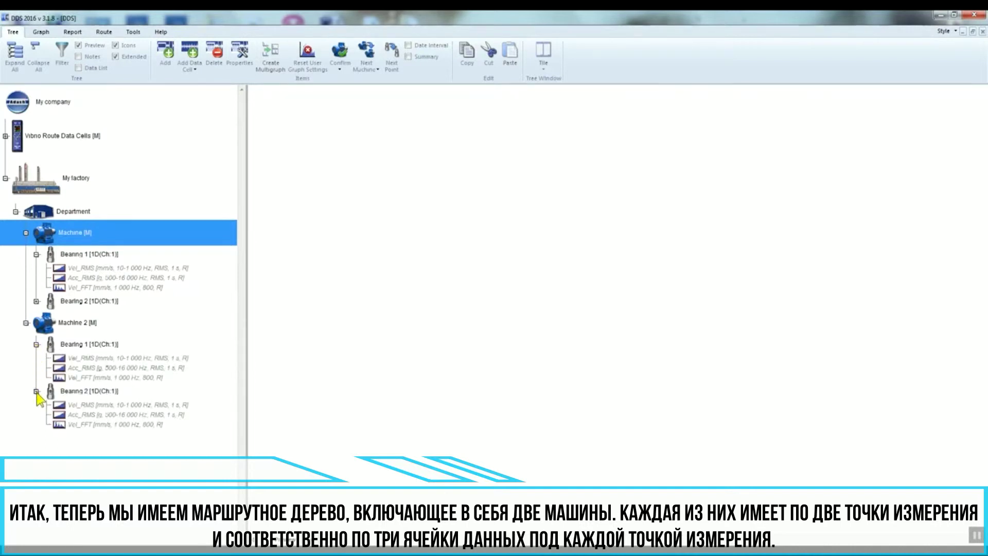
left_click(36, 301)
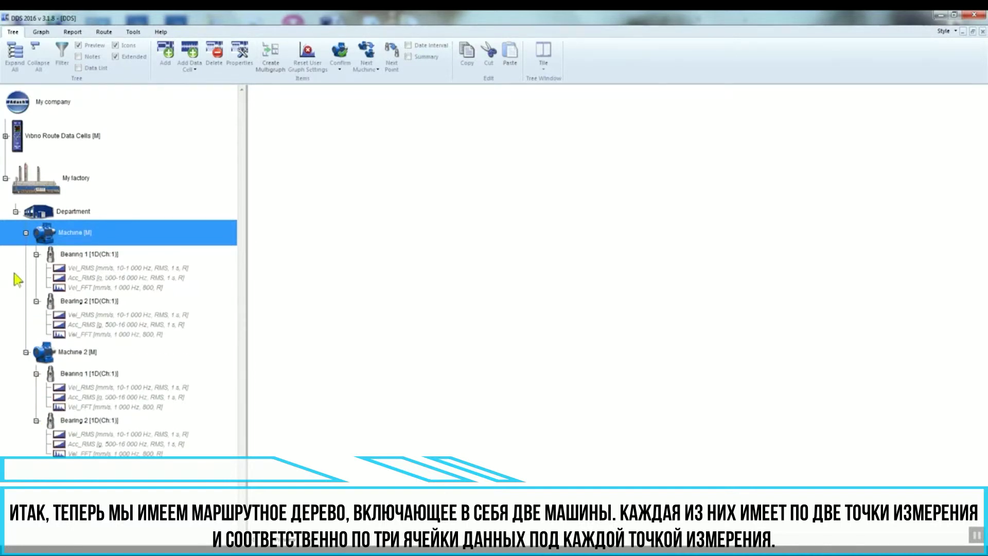
Select My factory and open the routes list together with the A4900 Vibrio M instrument window.
left_click(20, 185)
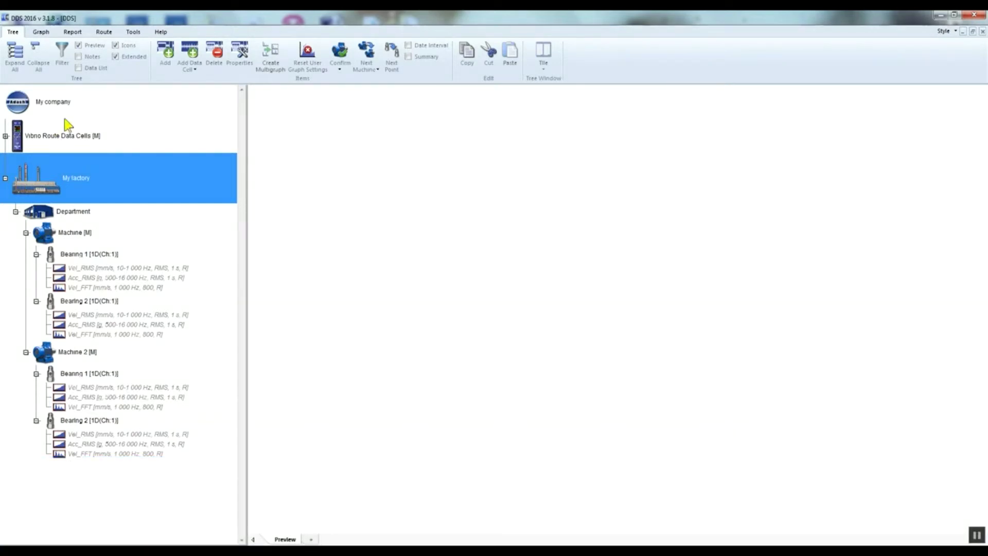
left_click(105, 31)
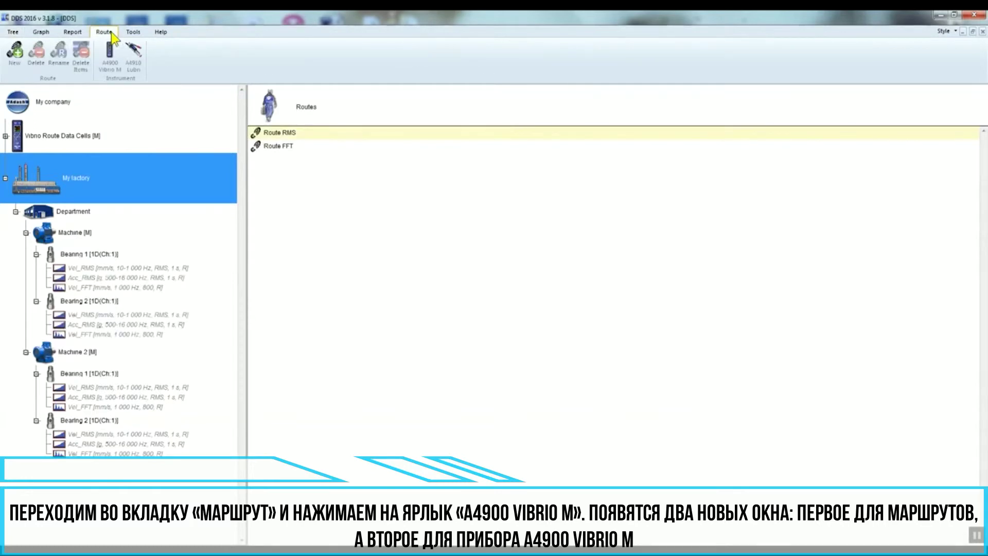
left_click(115, 64)
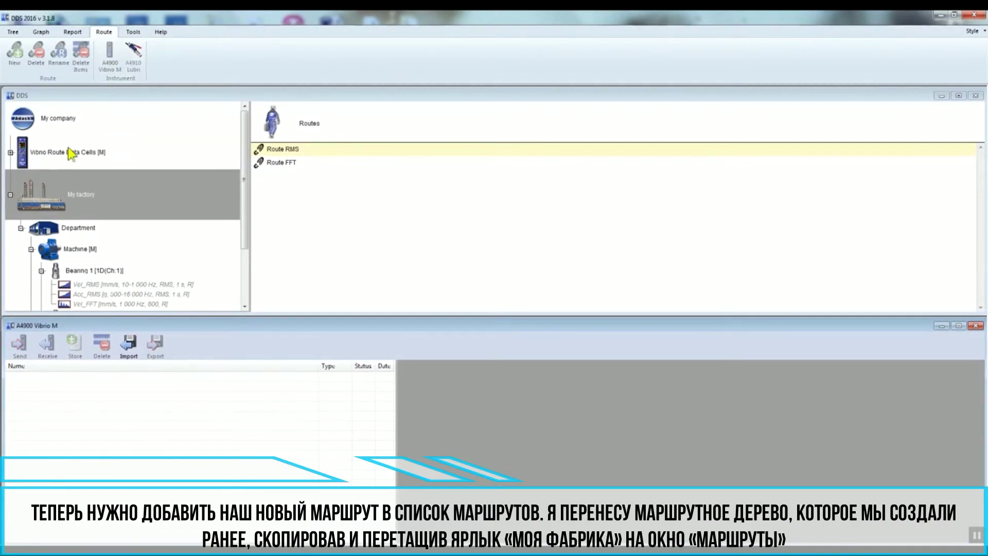
Collapse My factory, create a route named "My factory" from it in the Routes list, and select the new route.
left_click(11, 196)
left_click_drag(11, 199, 289, 172)
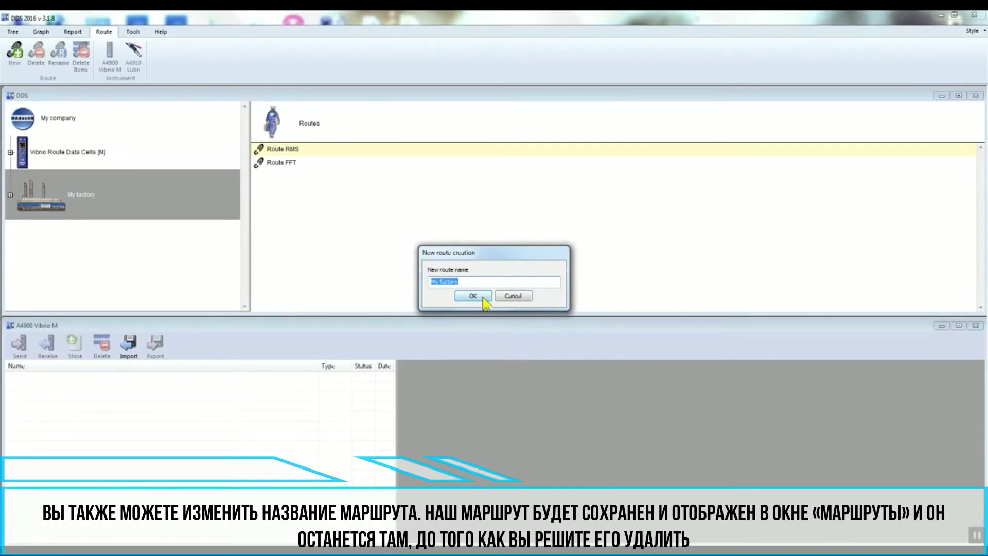
left_click(474, 296)
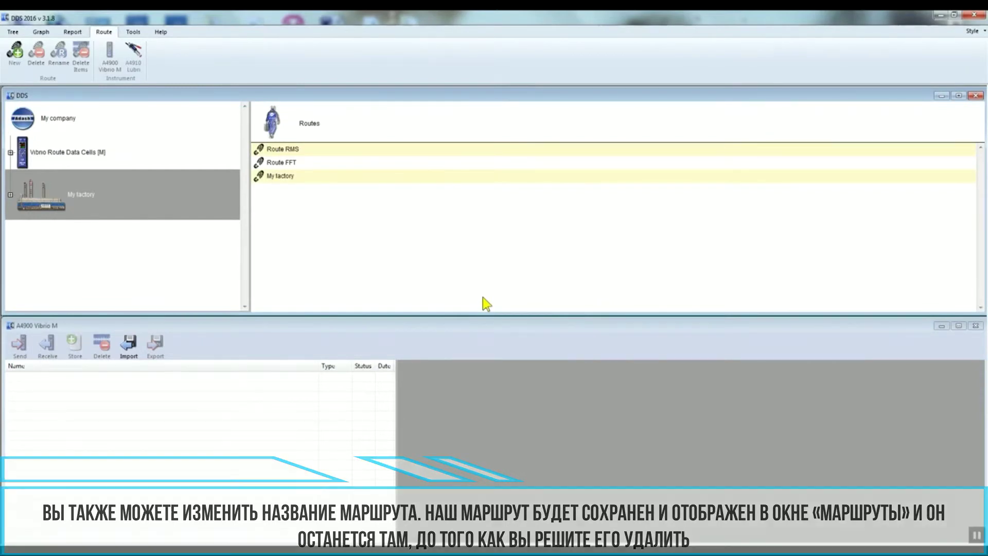
left_click(298, 179)
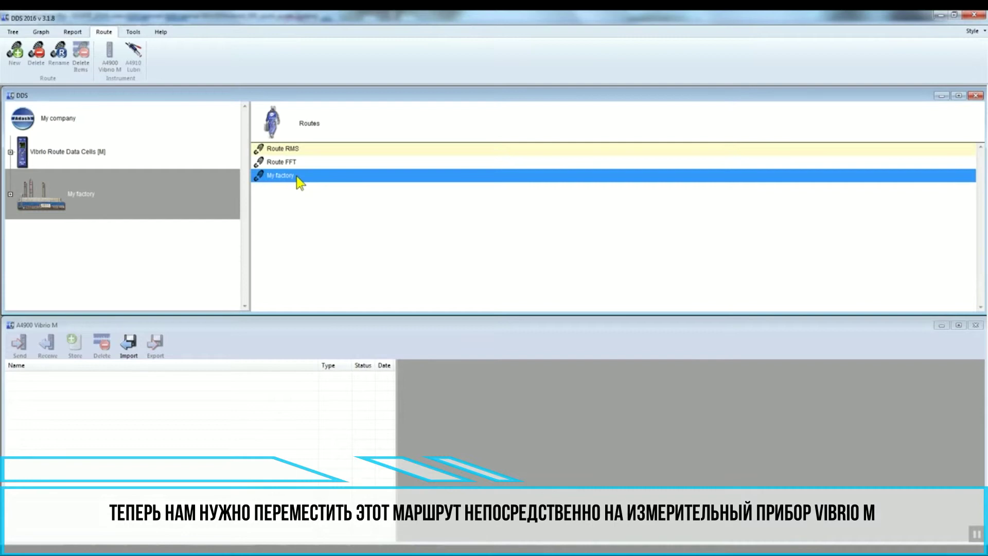
Load the "My factory" route into the A4900 Vibrio M list with all data cells and send it to the instrument, erasing its memory.
left_click_drag(296, 178, 63, 376)
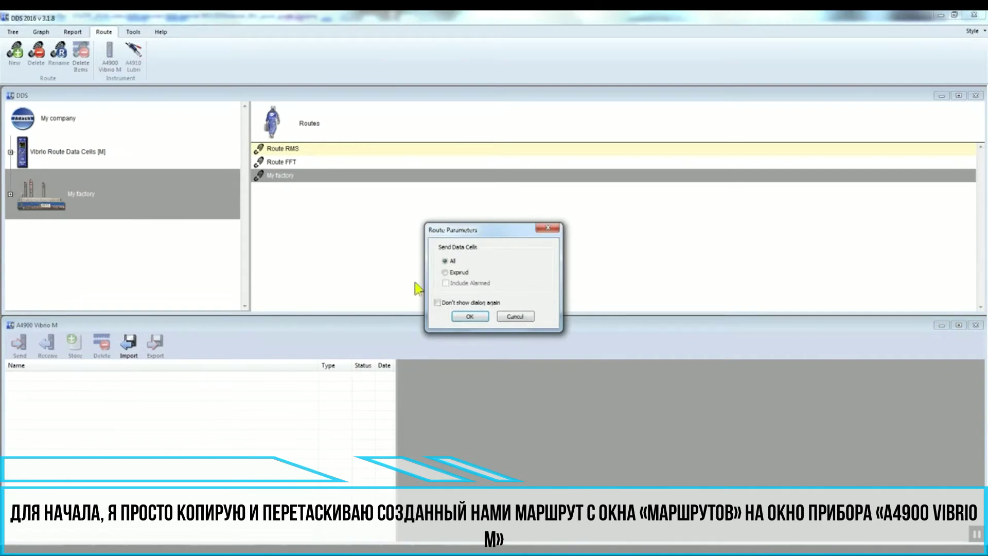
left_click(482, 316)
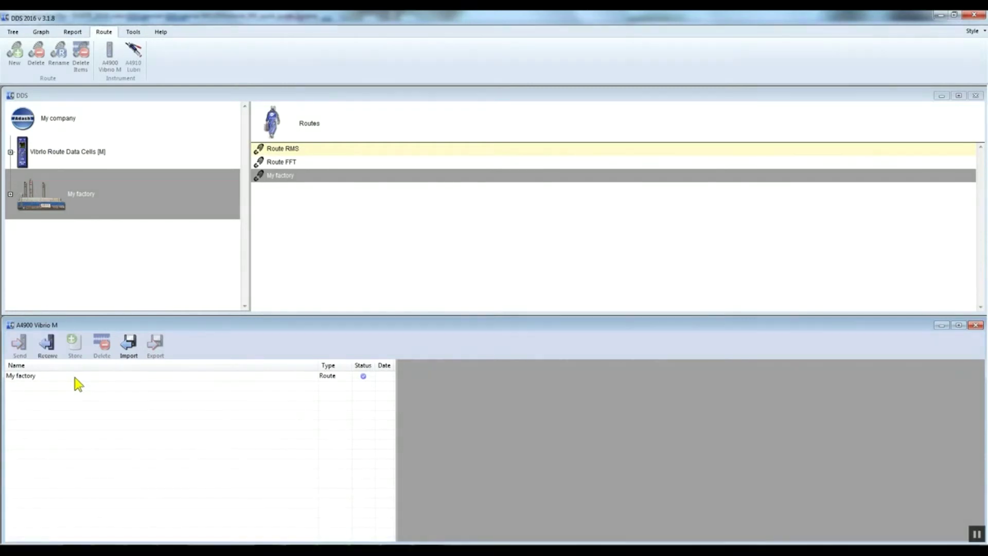
left_click(69, 375)
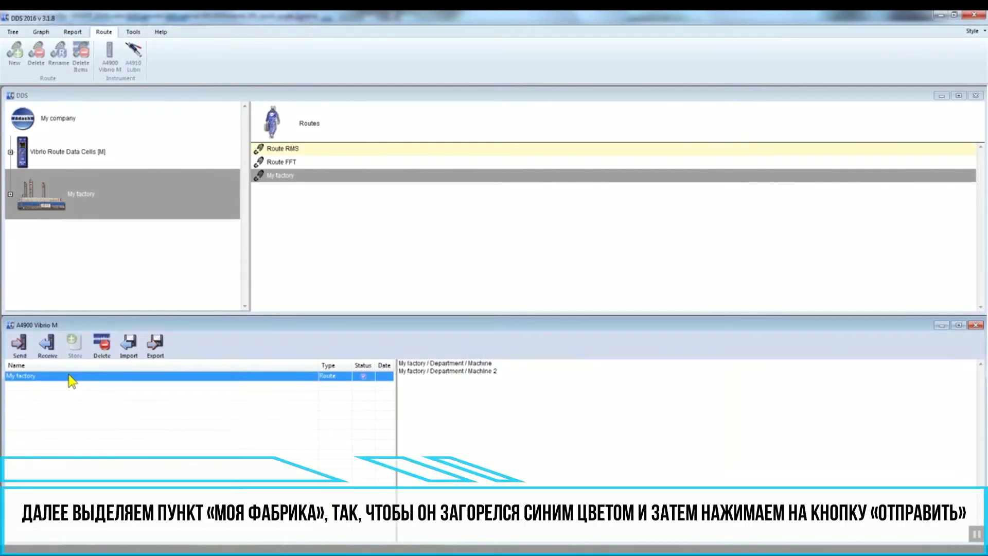
left_click(27, 350)
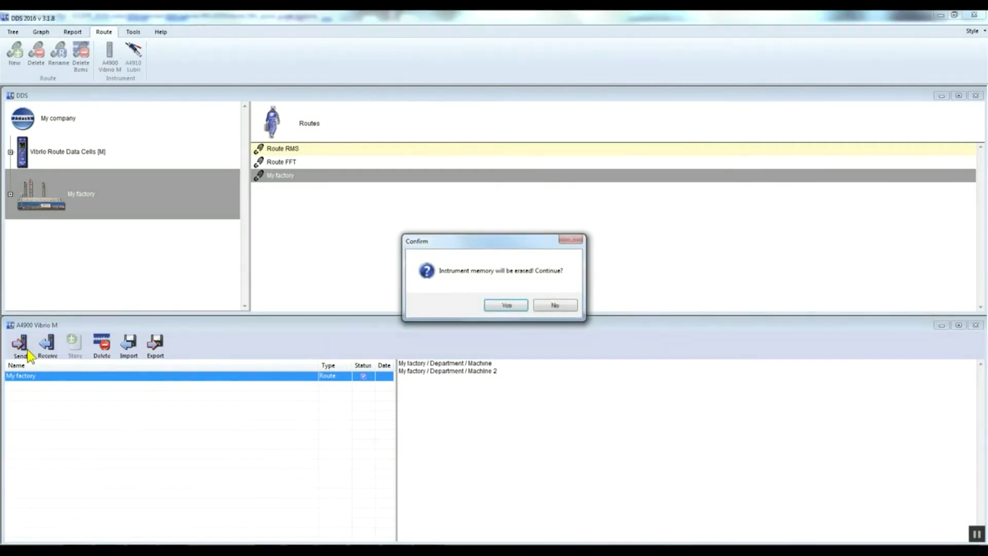
left_click(507, 306)
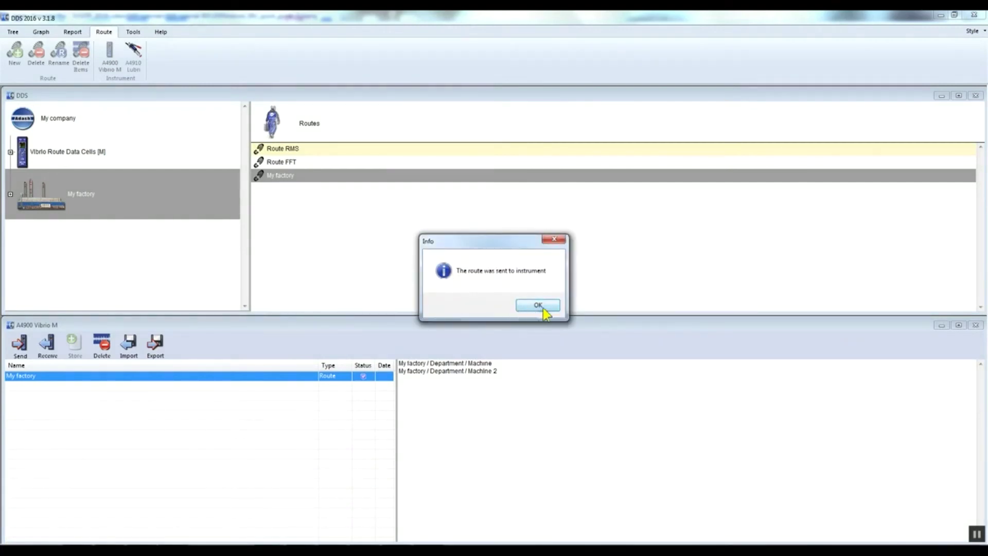
left_click(538, 306)
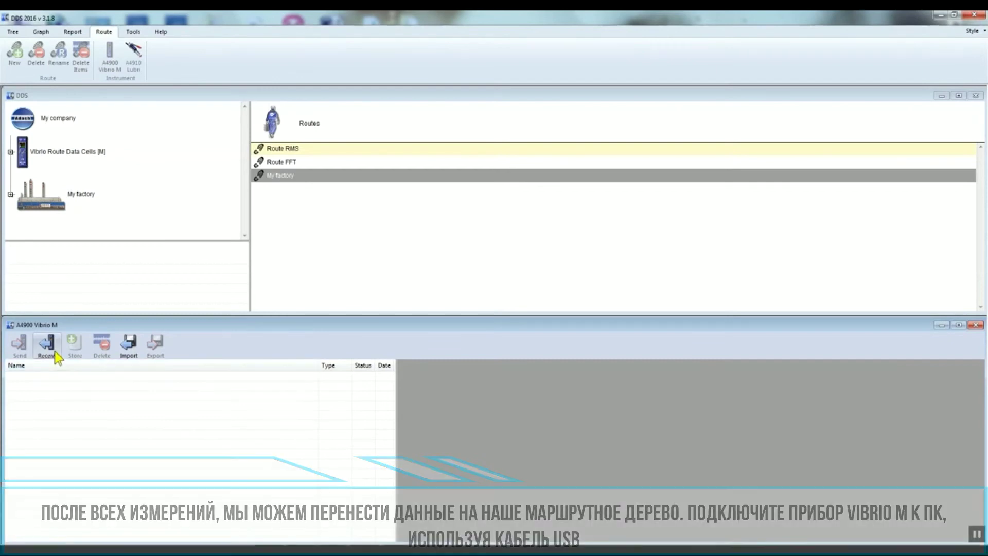
Receive the measured "My factory" route from the A4900 Vibrio M and store its data in the tree.
left_click(57, 357)
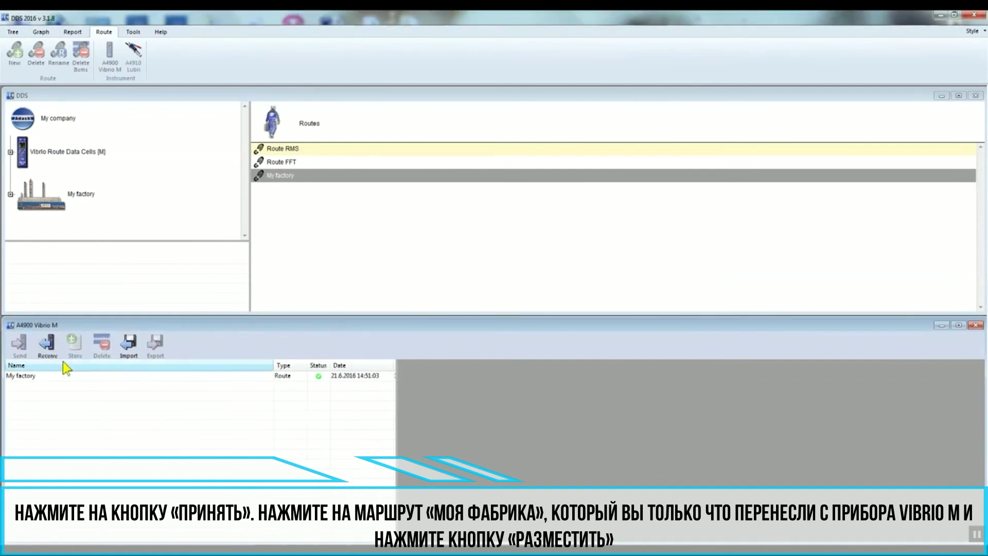
left_click(74, 376)
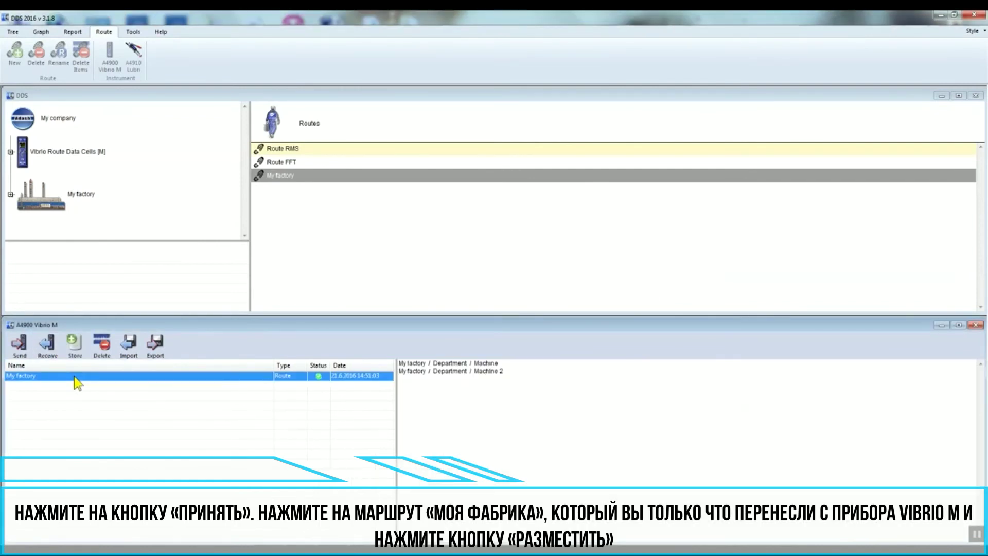
left_click(85, 353)
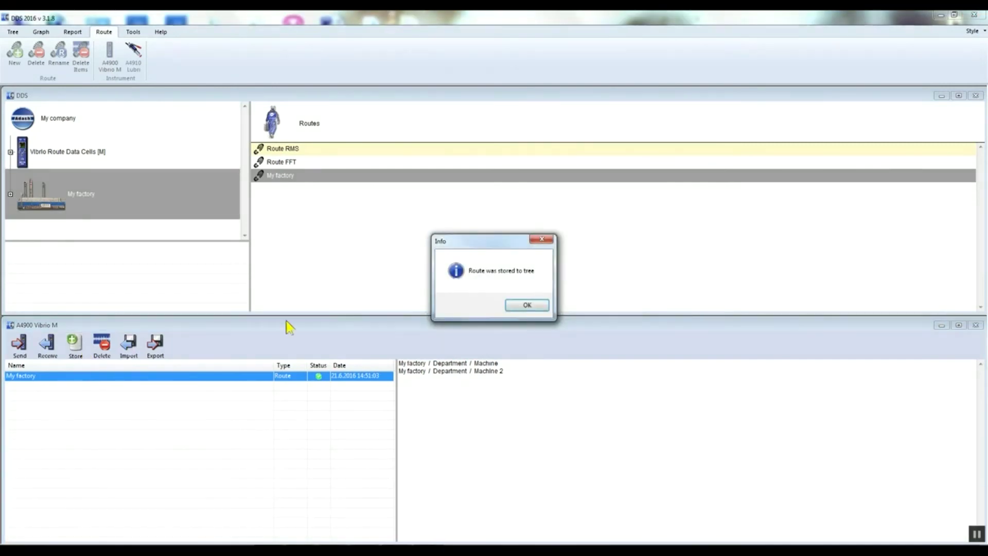
left_click(534, 307)
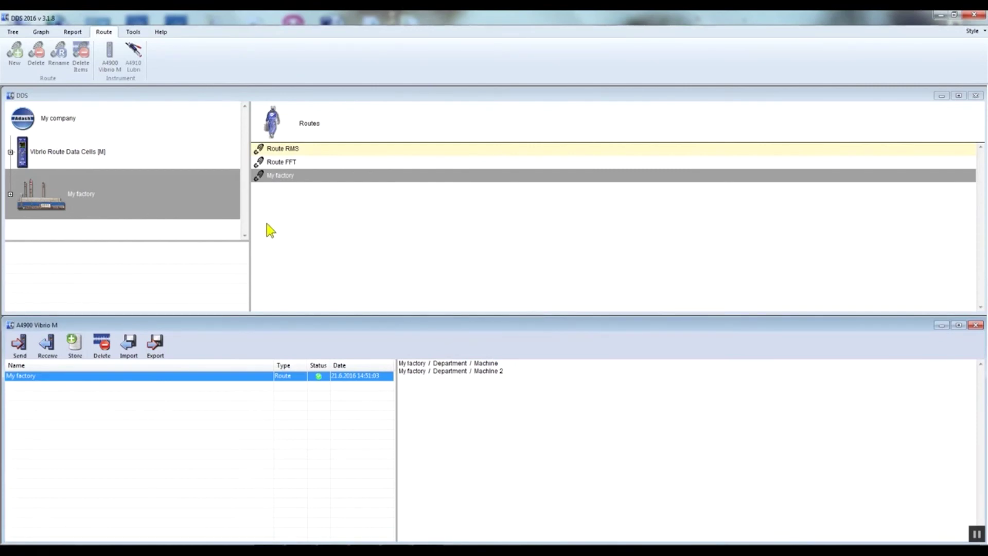
Switch to the graph view, expand My factory down to Machine, and display the graphs of its Bearing 1.
left_click(40, 32)
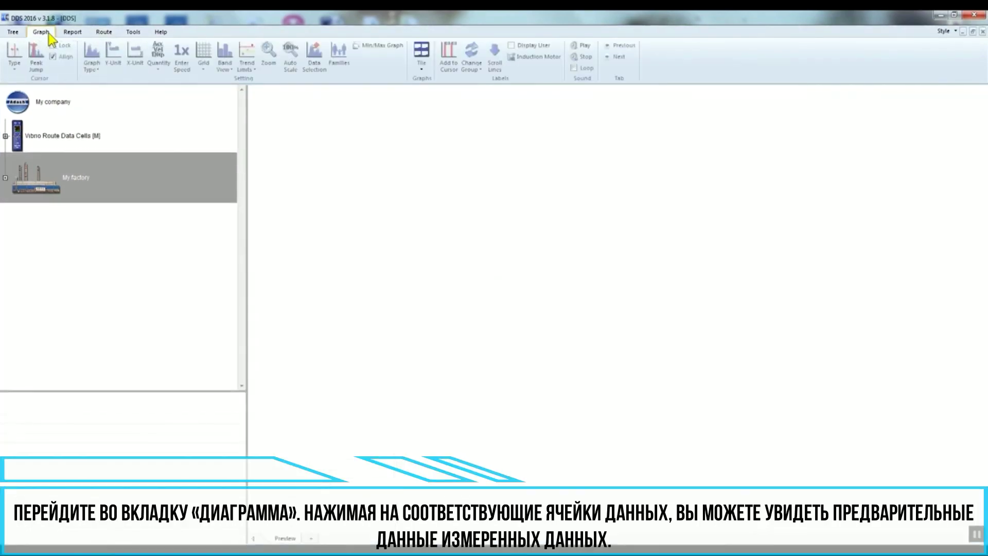
left_click(5, 178)
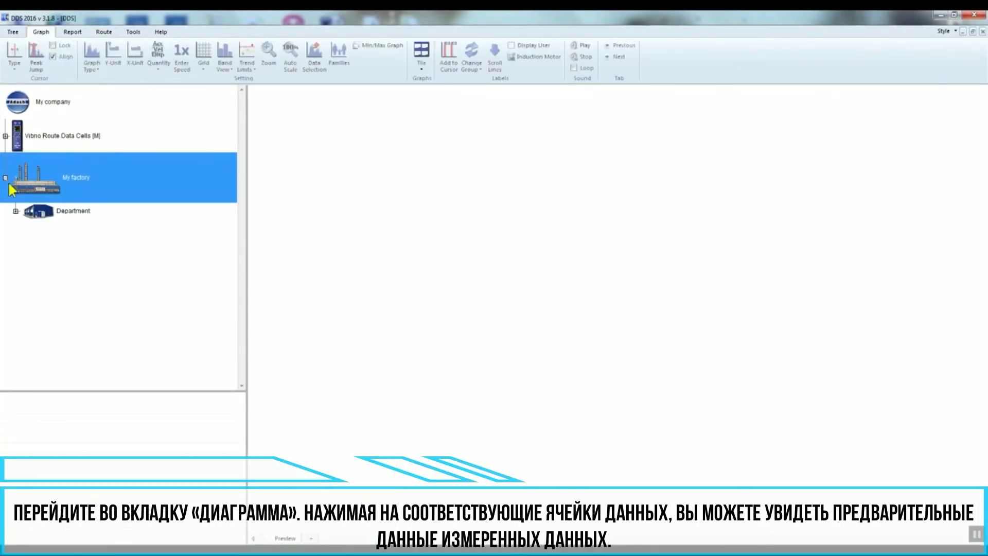
left_click(14, 210)
left_click(26, 232)
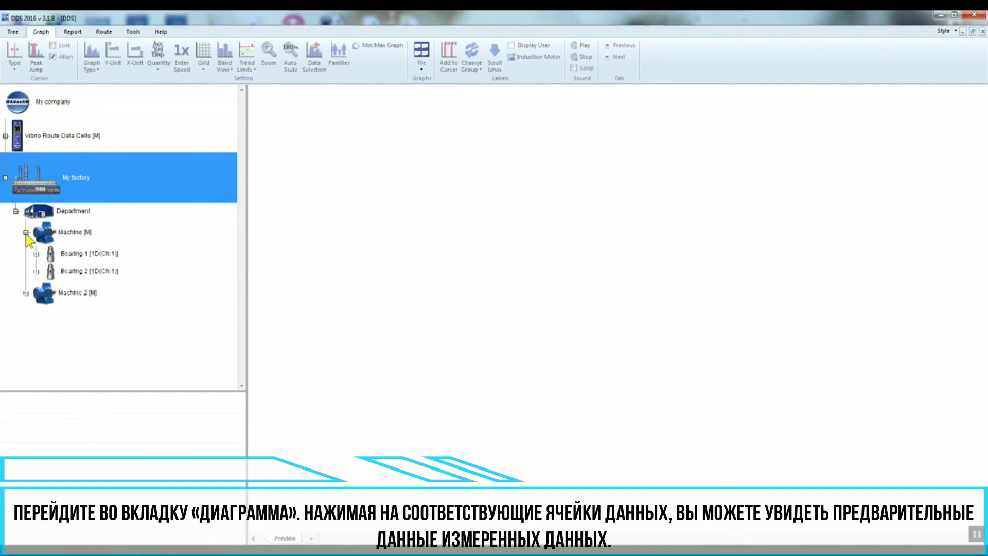
left_click(64, 255)
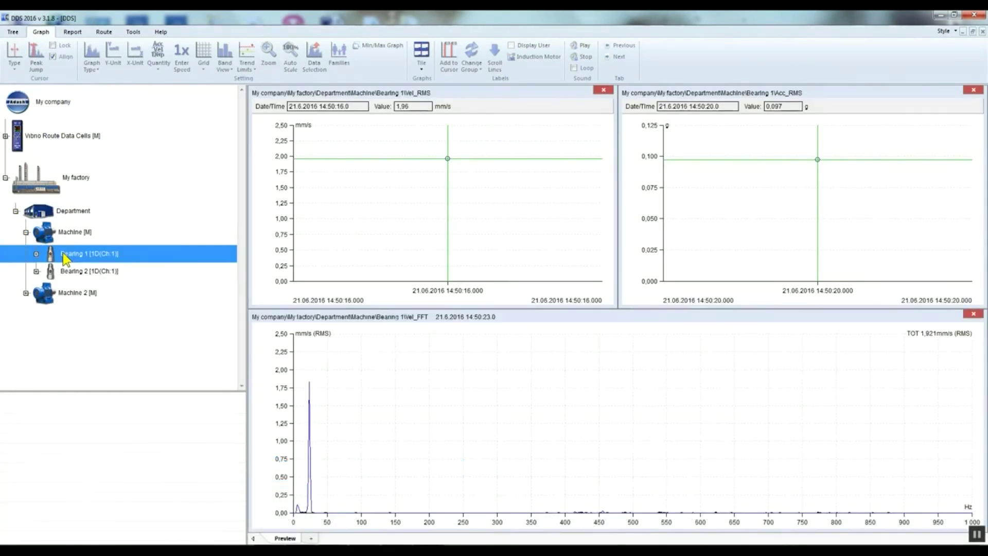
Expand Bearing 1 and examine its Vel_RMS, Acc_RMS and Vel_FFT data cells individually, then all together.
left_click(36, 254)
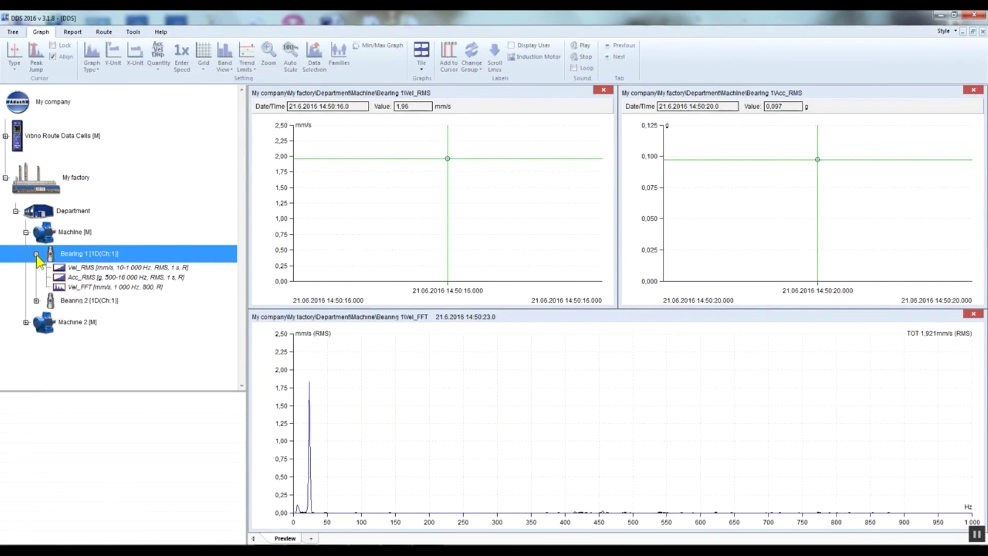
left_click(82, 268)
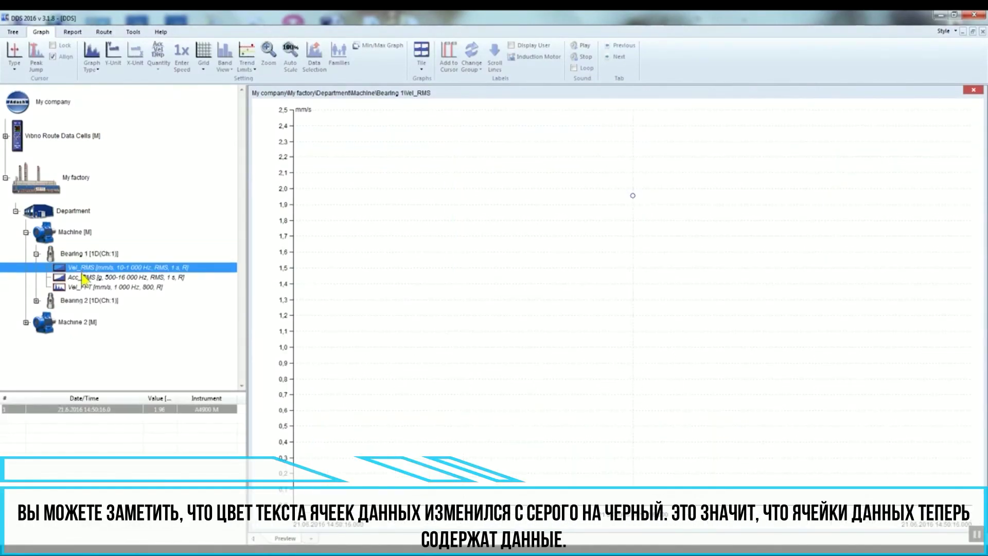
left_click(83, 277)
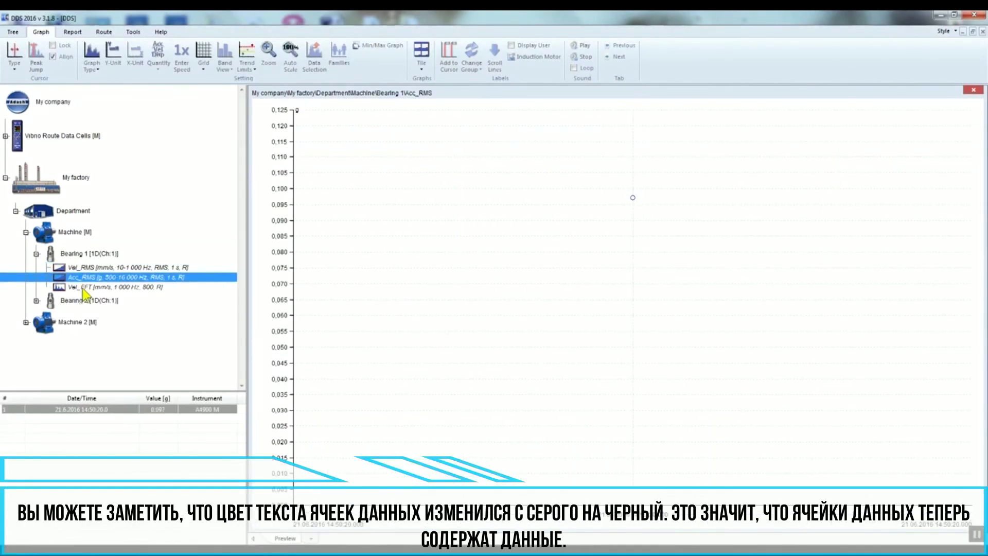
left_click(84, 287)
left_click(77, 254)
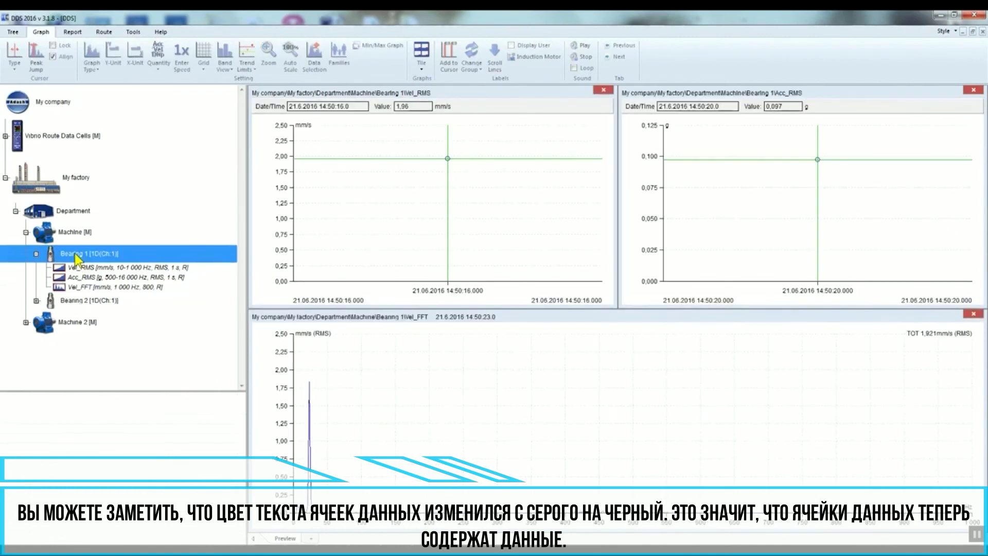